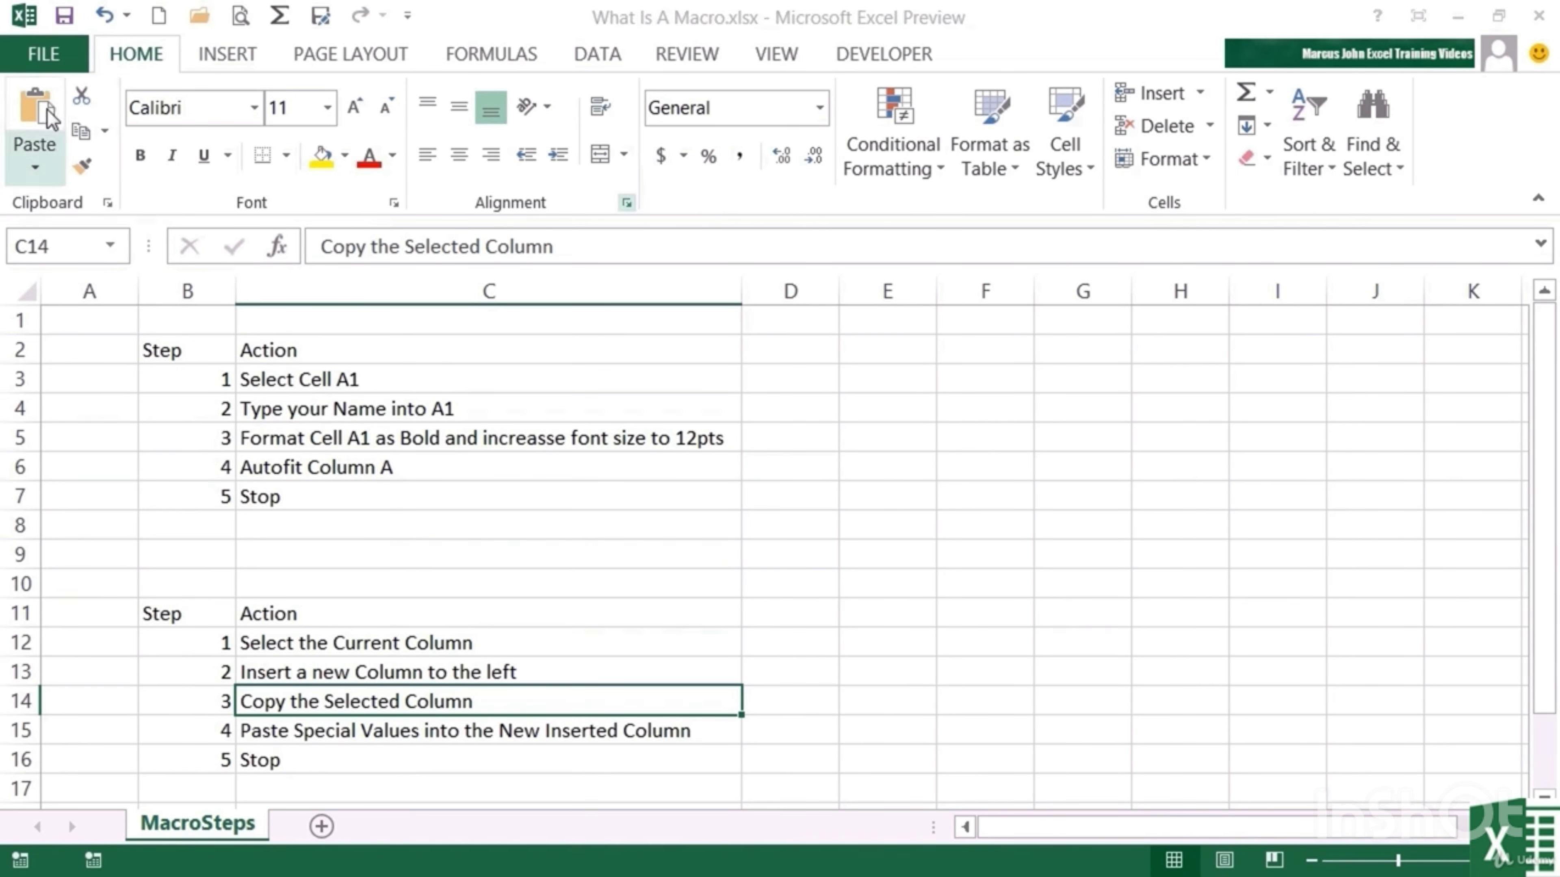
Create a new blank workbook
click(57, 52)
click(93, 175)
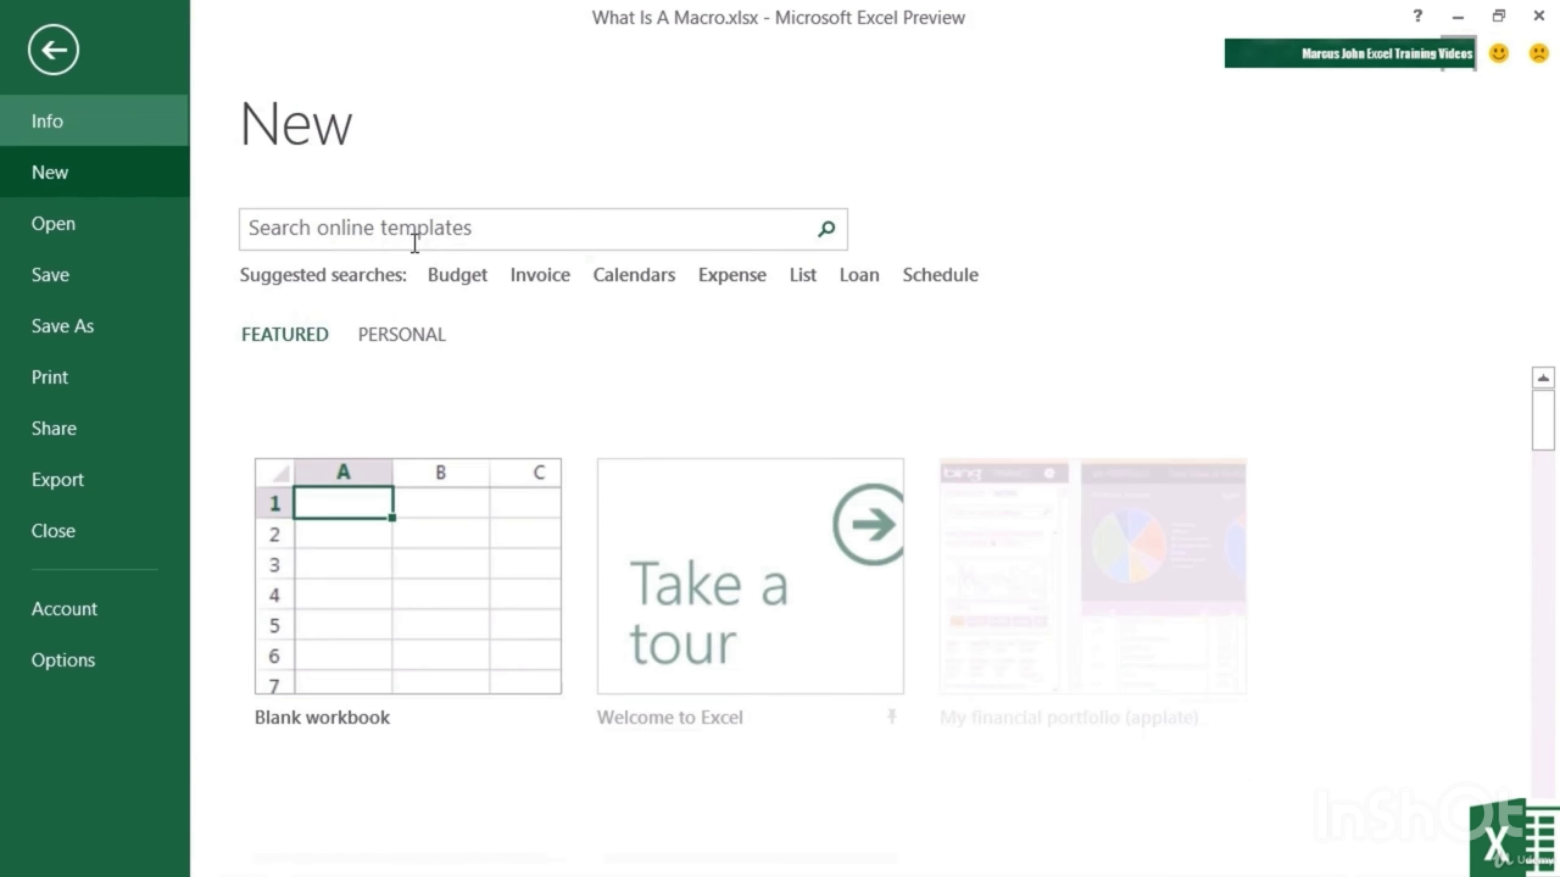
click(464, 560)
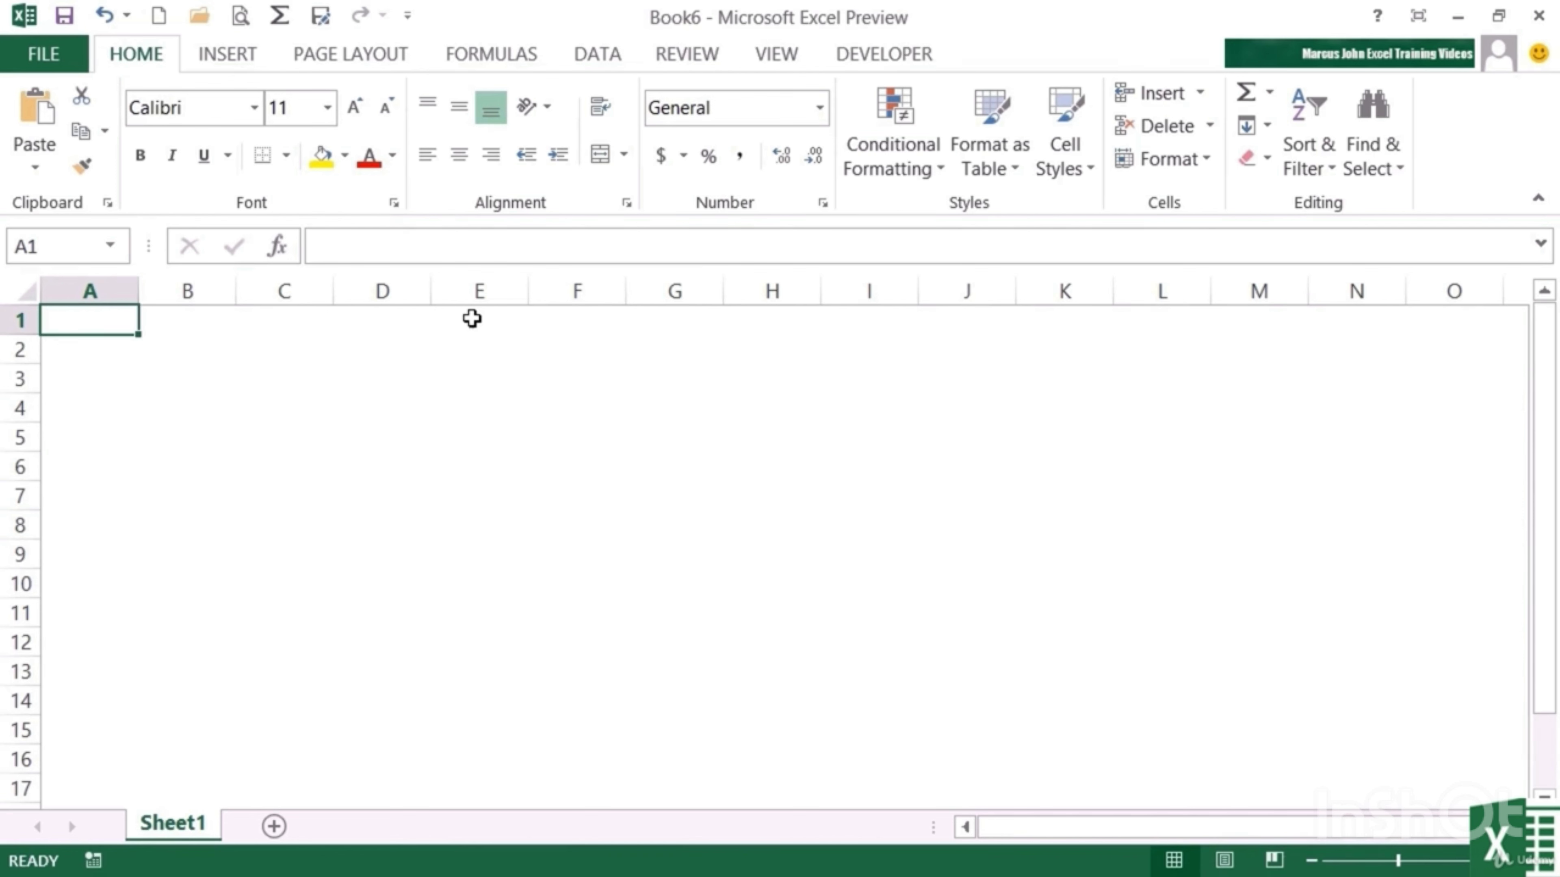
Start recording a macro named typeMyName, stored in This Workbook, with the description "This will type my name"
click(884, 55)
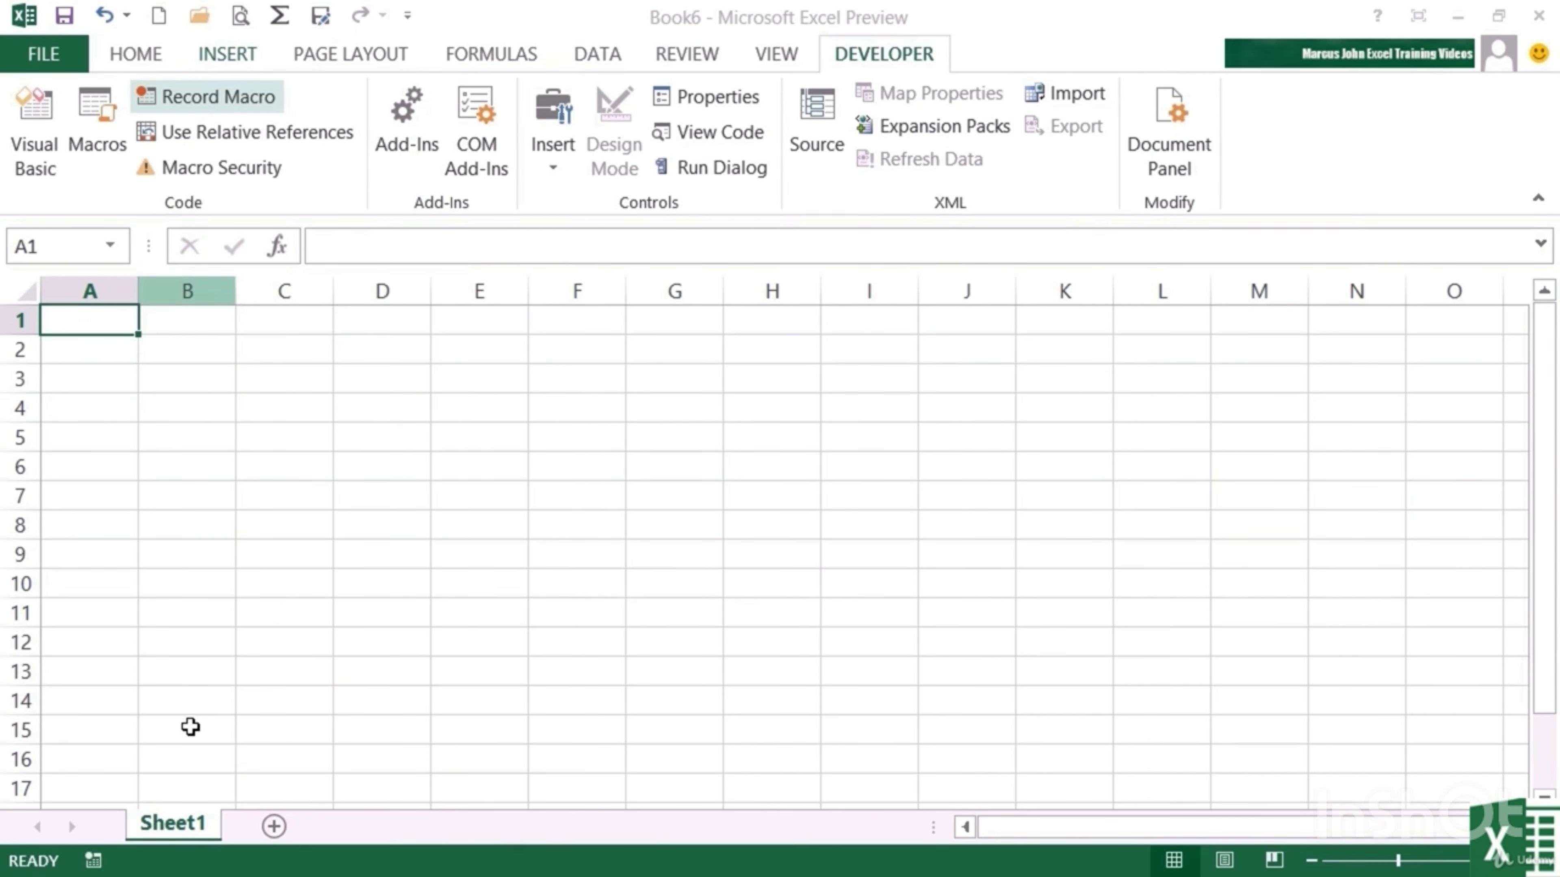
click(95, 861)
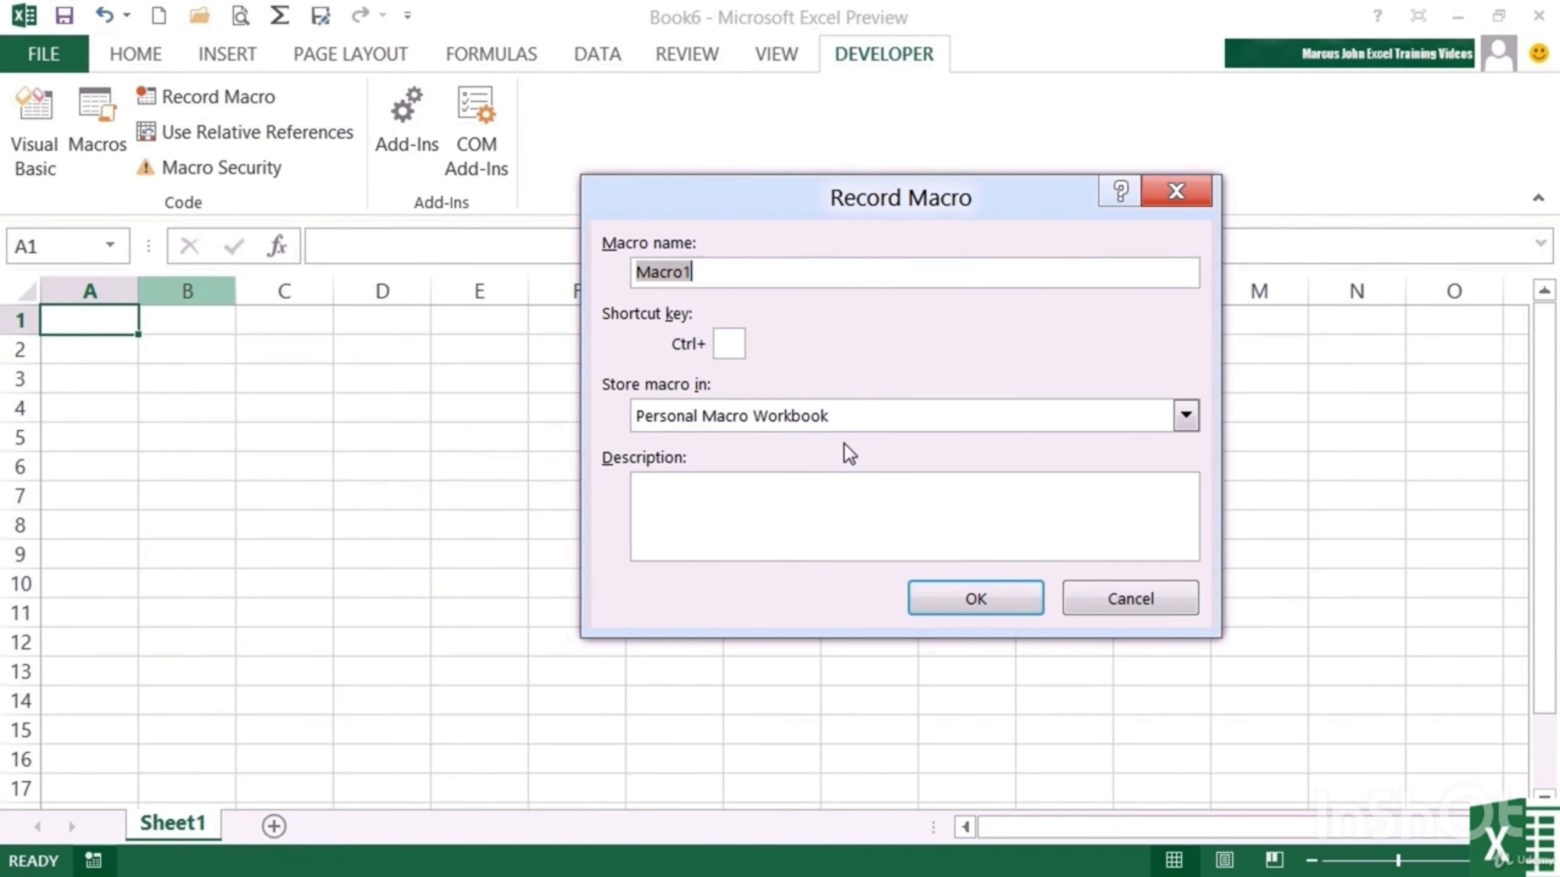
click(1176, 191)
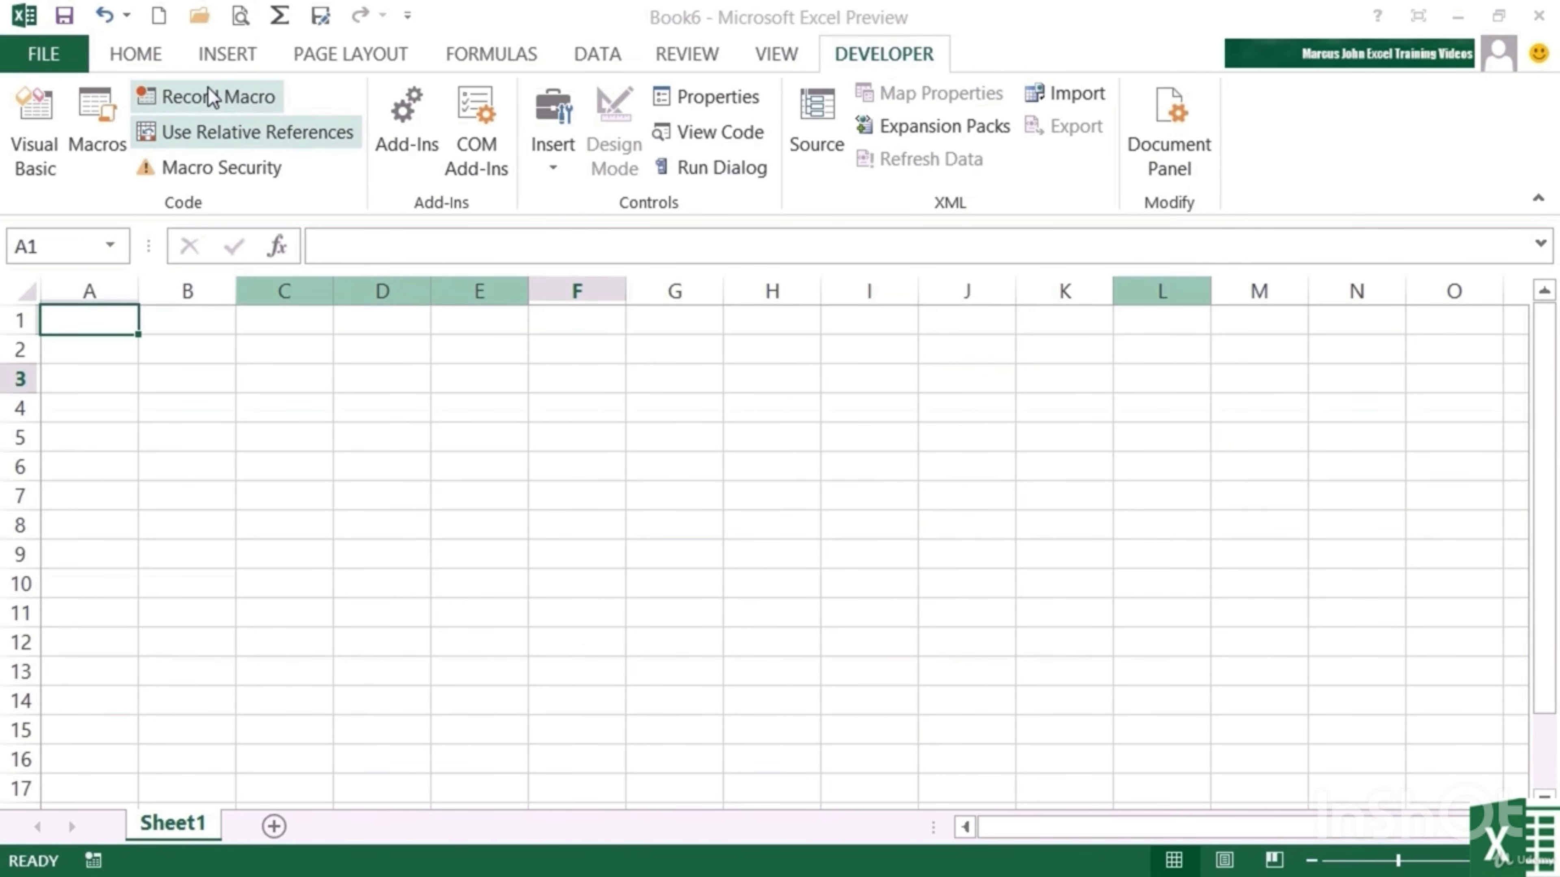
click(239, 98)
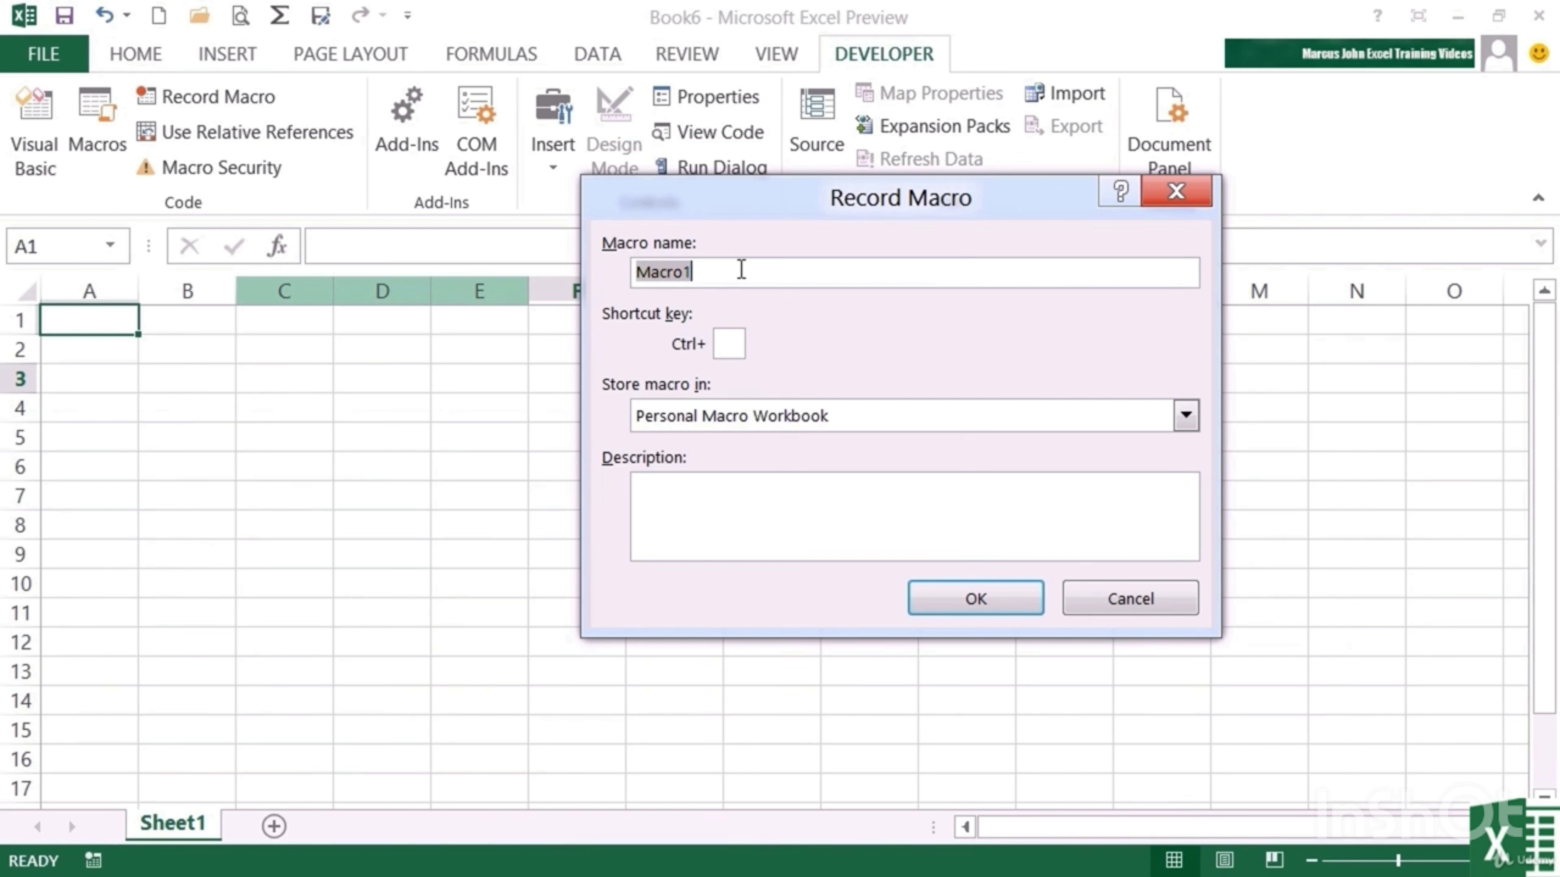
text(typeMyName)
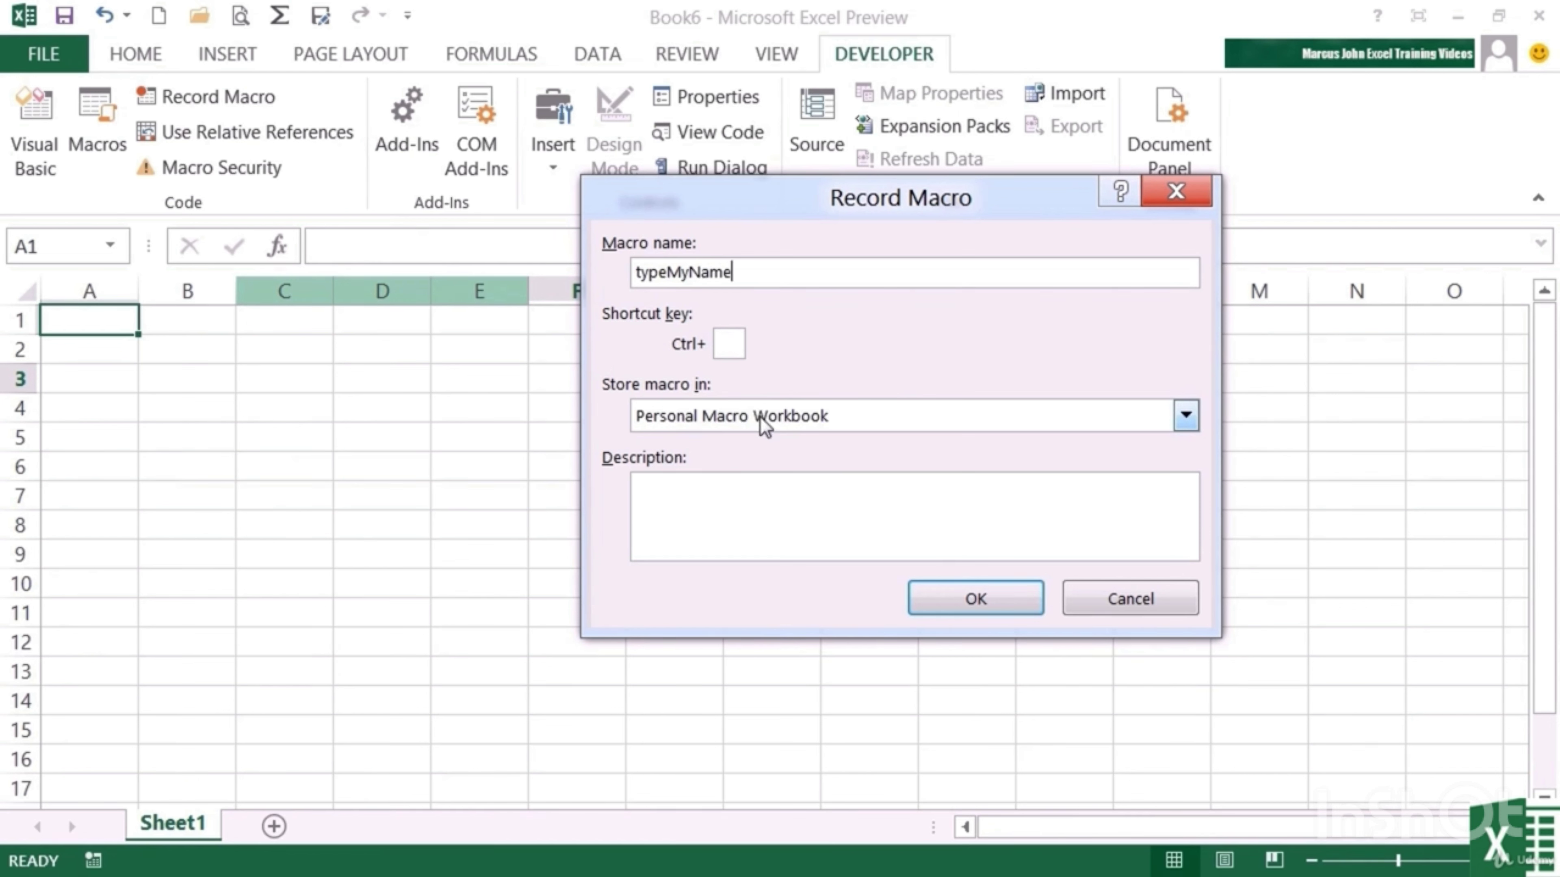
click(1185, 416)
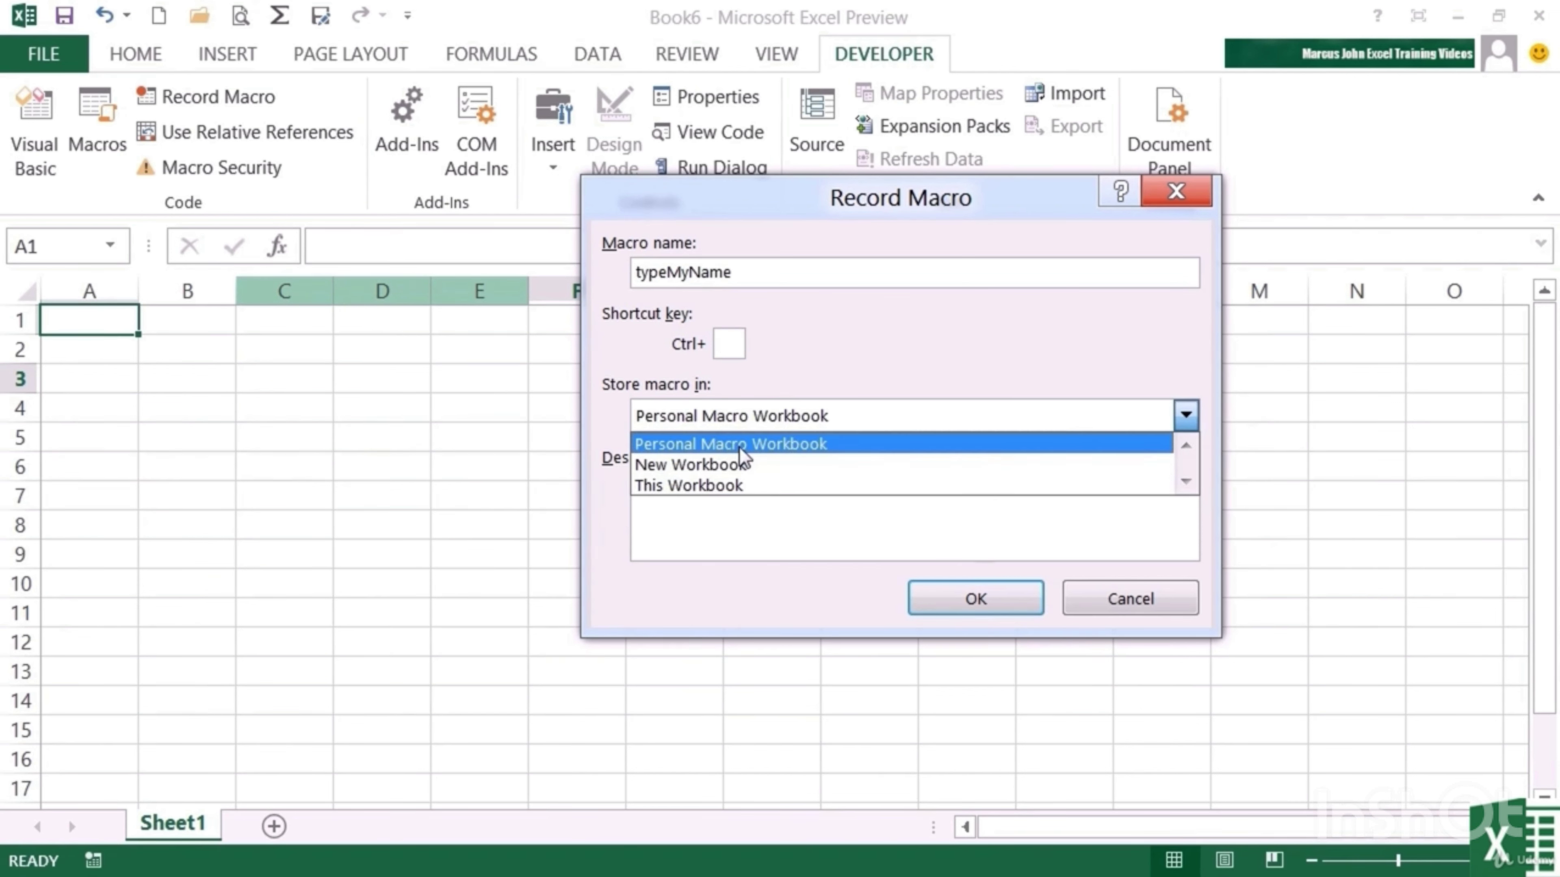
click(750, 486)
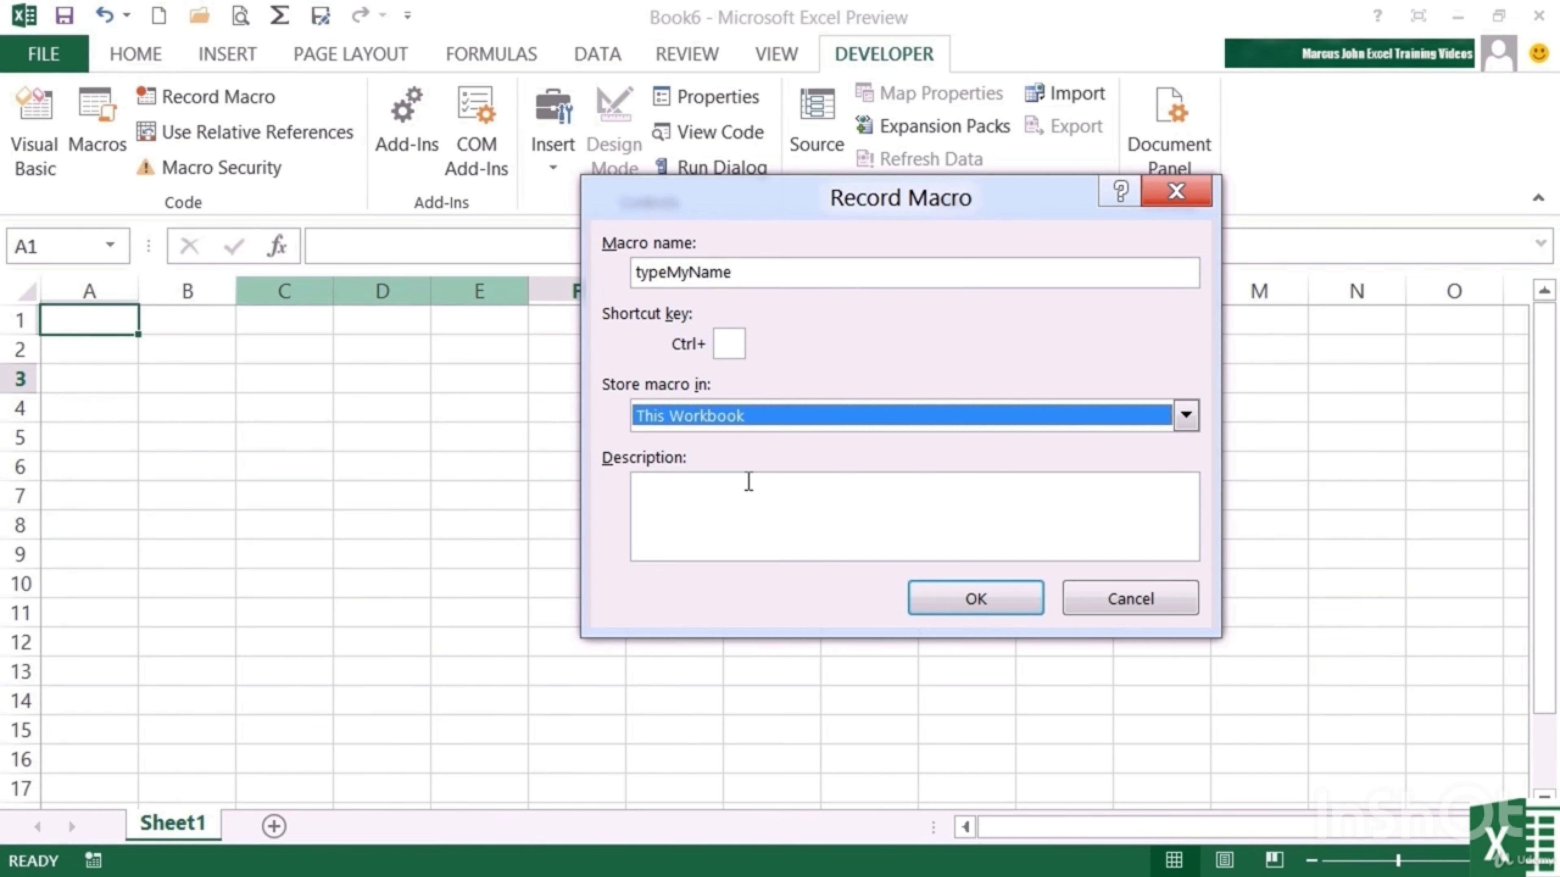
click(752, 483)
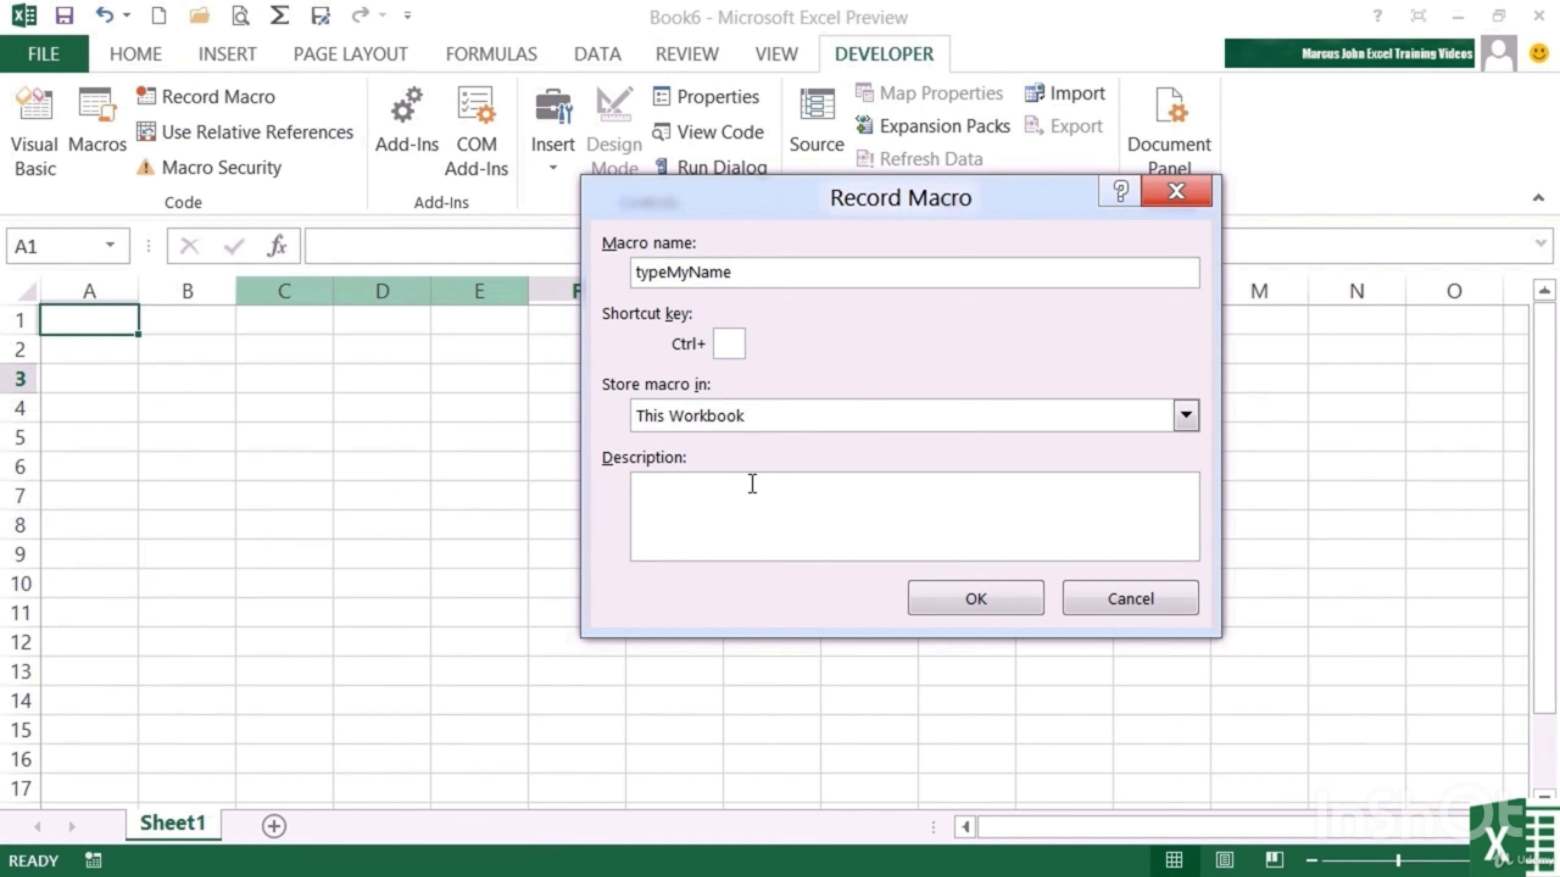
text(This will type my name)
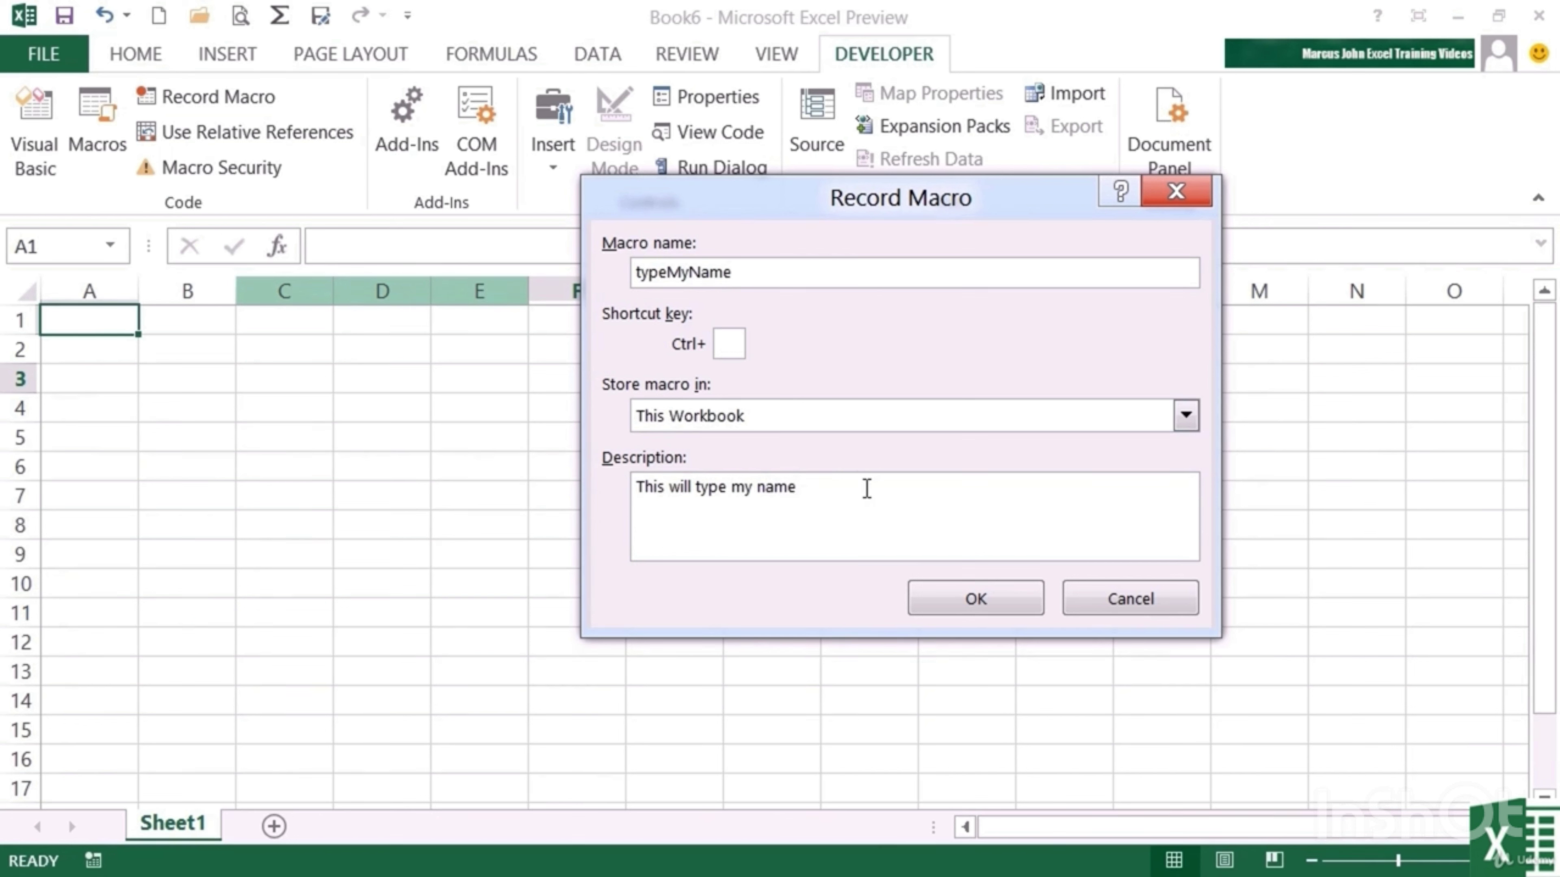
click(976, 599)
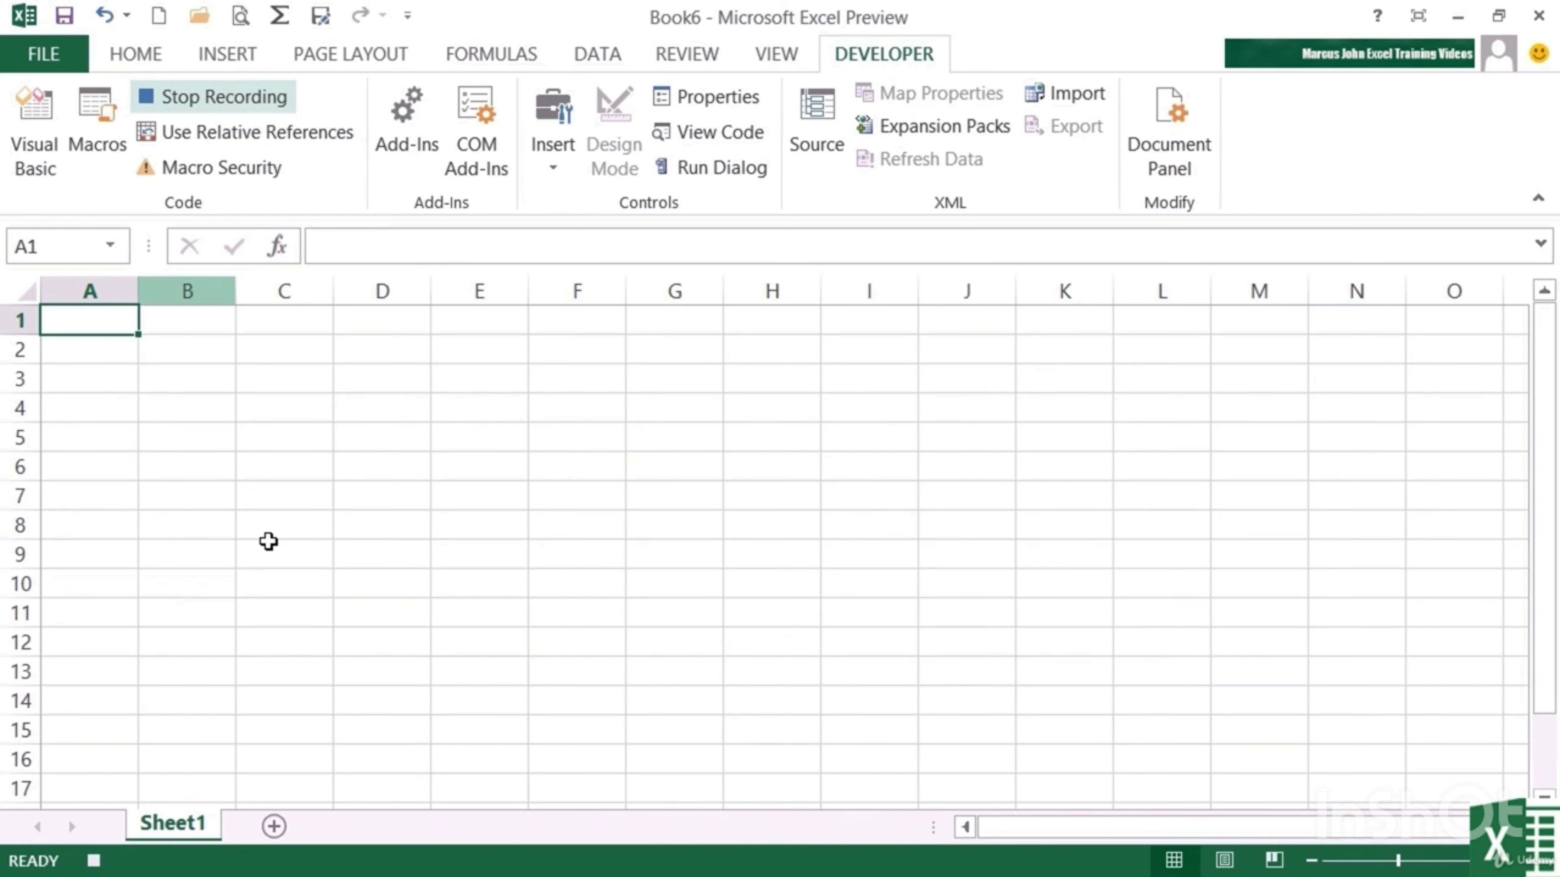
Enter the person's full name in cell A1
text(Guy Va)
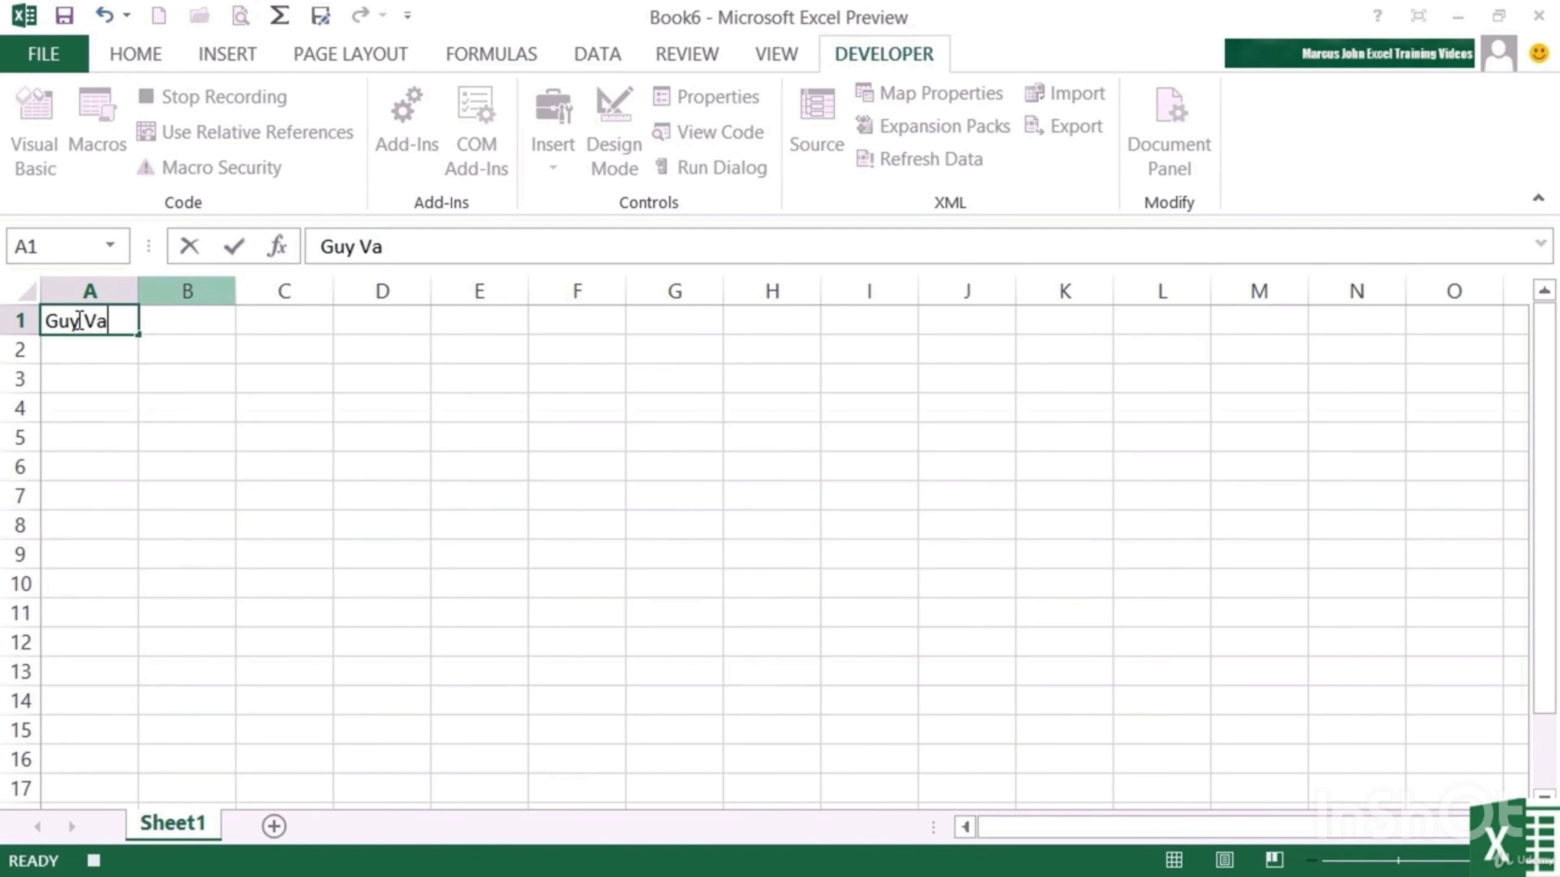
text(ccaro)
key(Return)
Format cell A1 as bold with a 12 pt font size
click(102, 322)
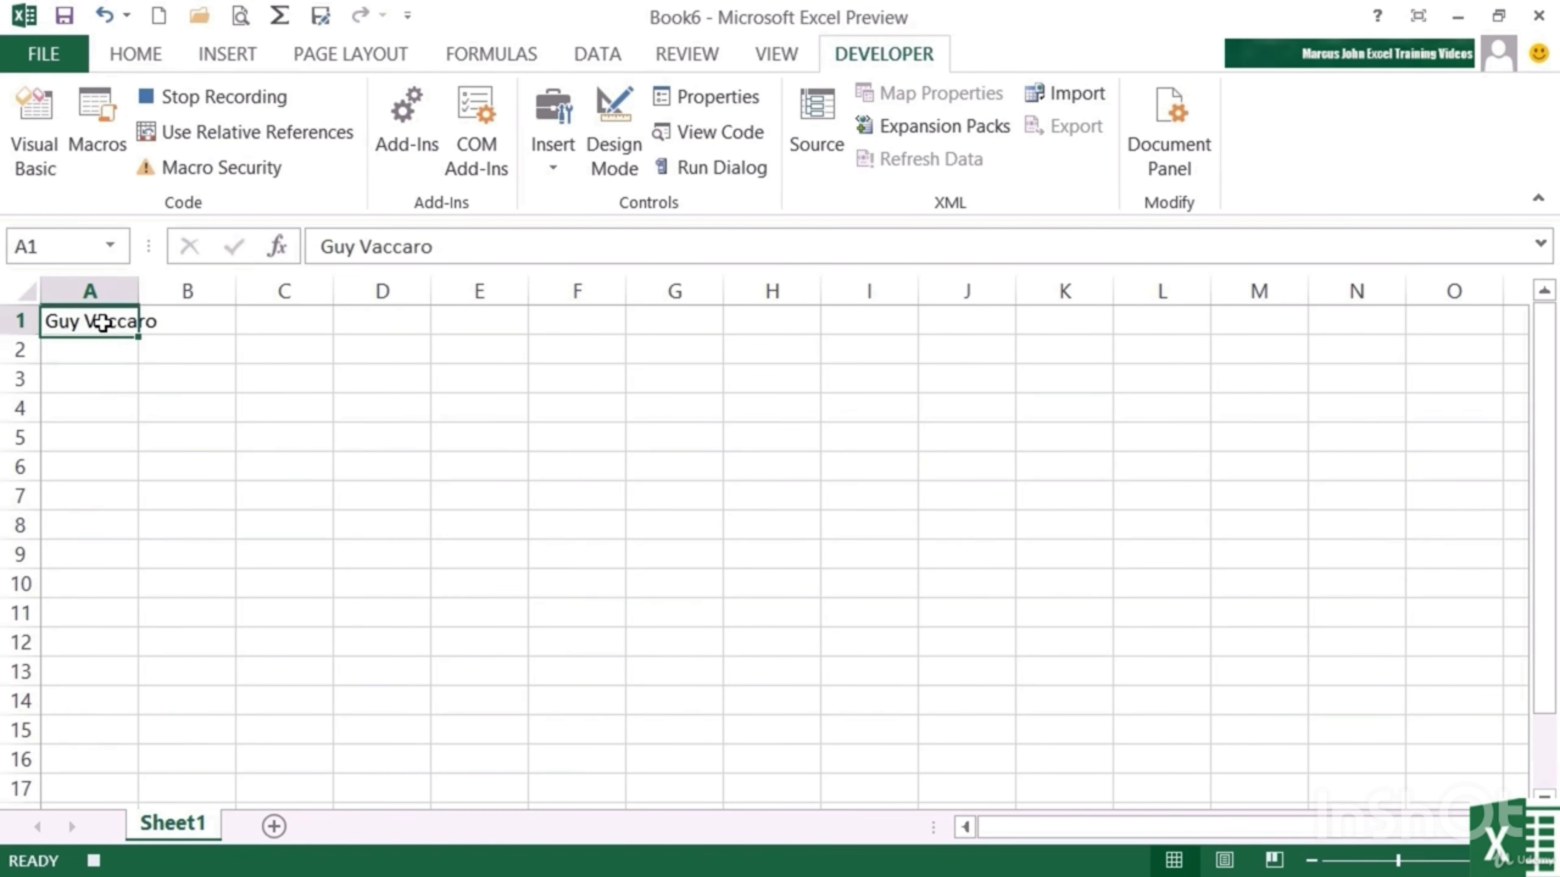
click(123, 53)
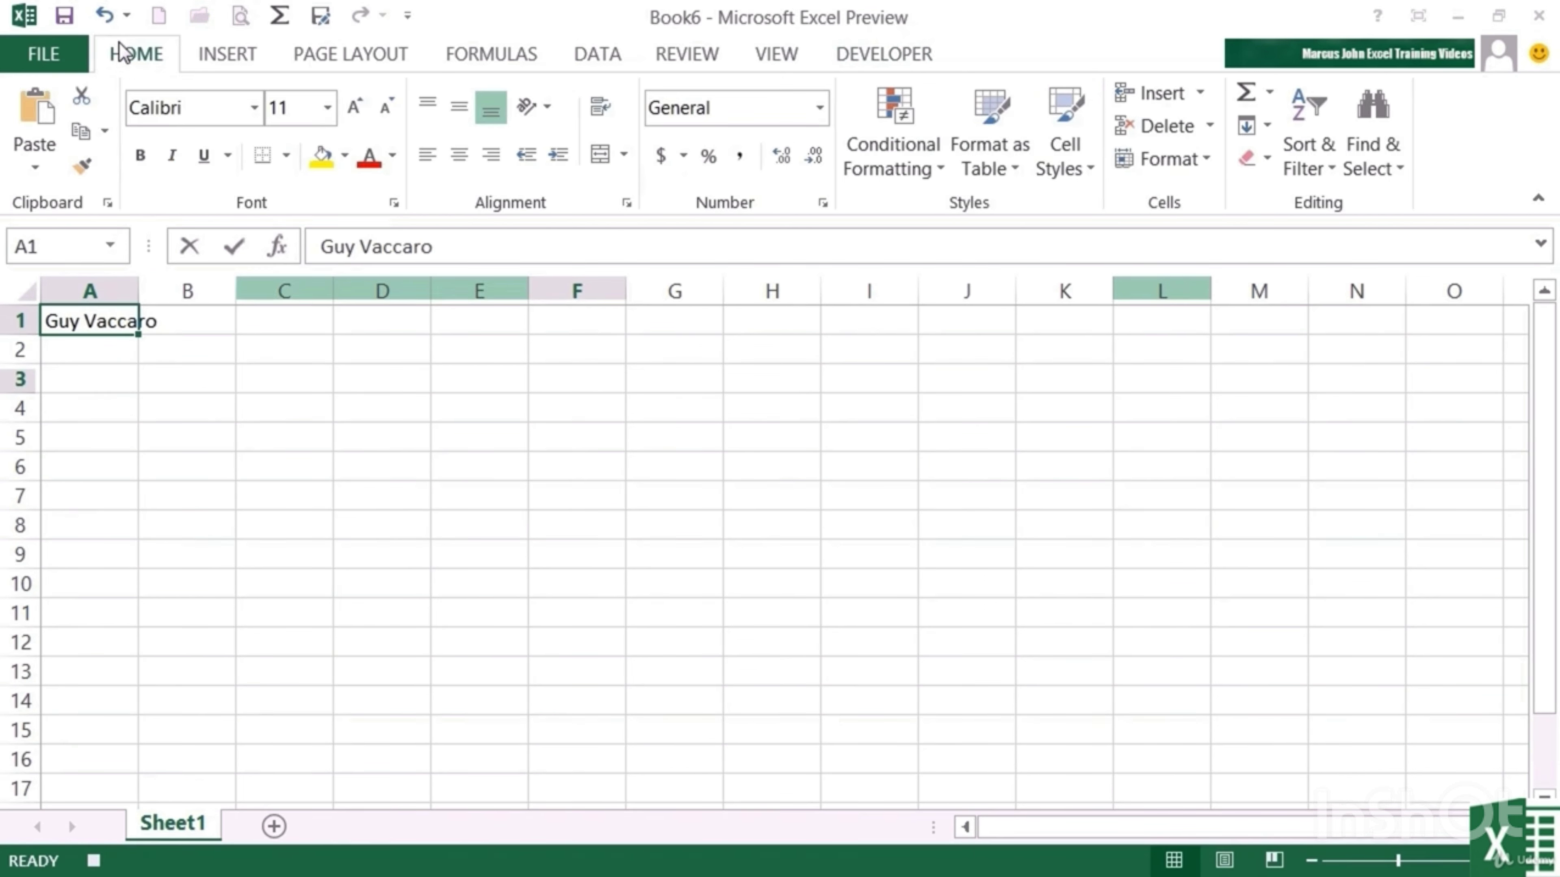
click(140, 155)
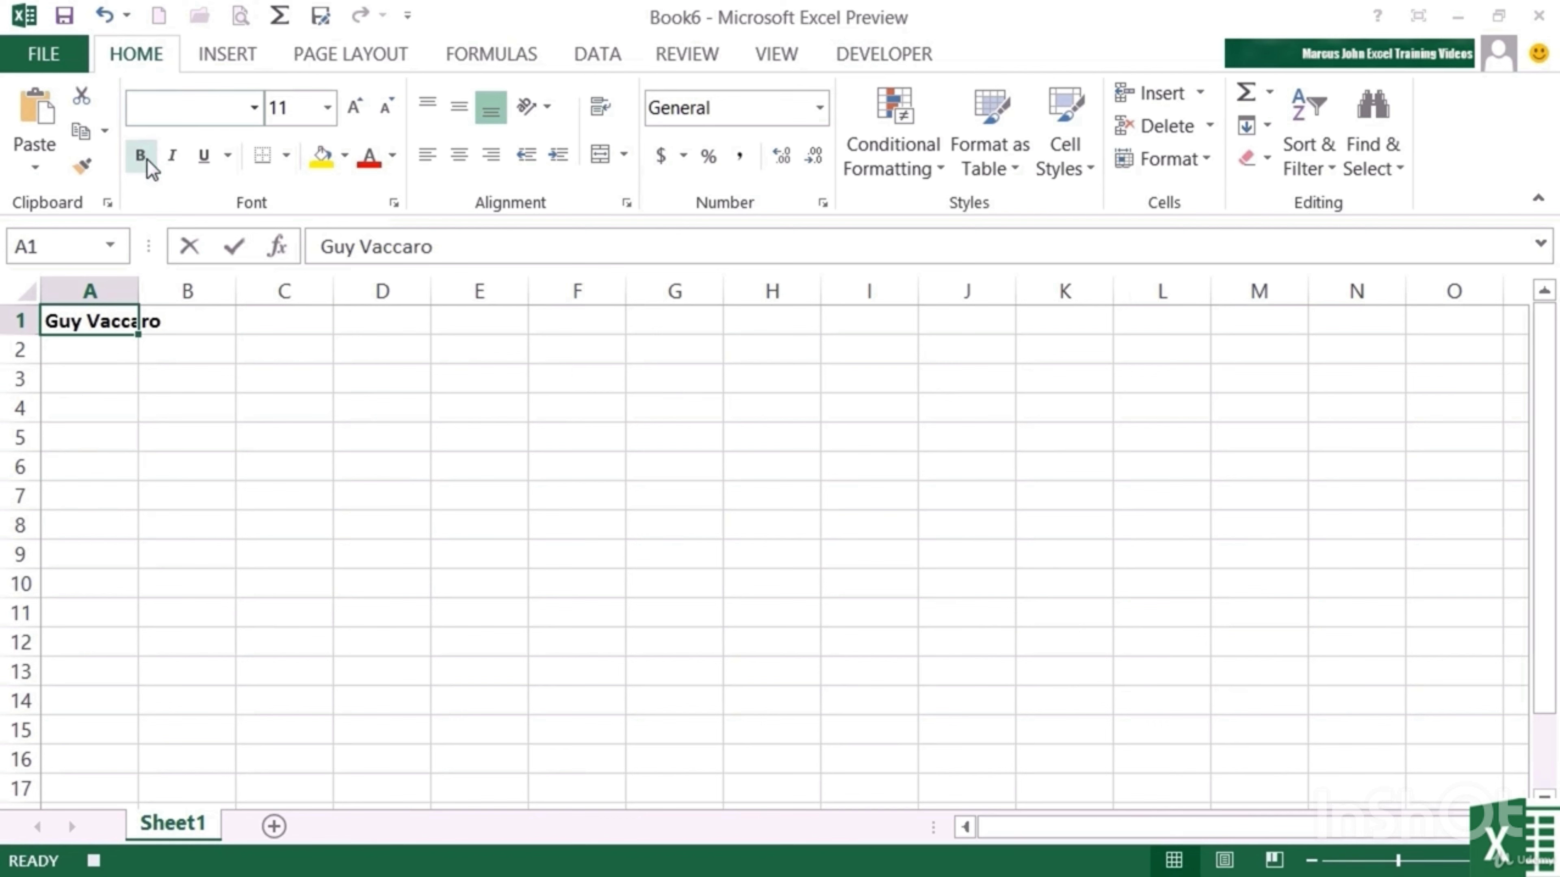
click(328, 108)
click(280, 261)
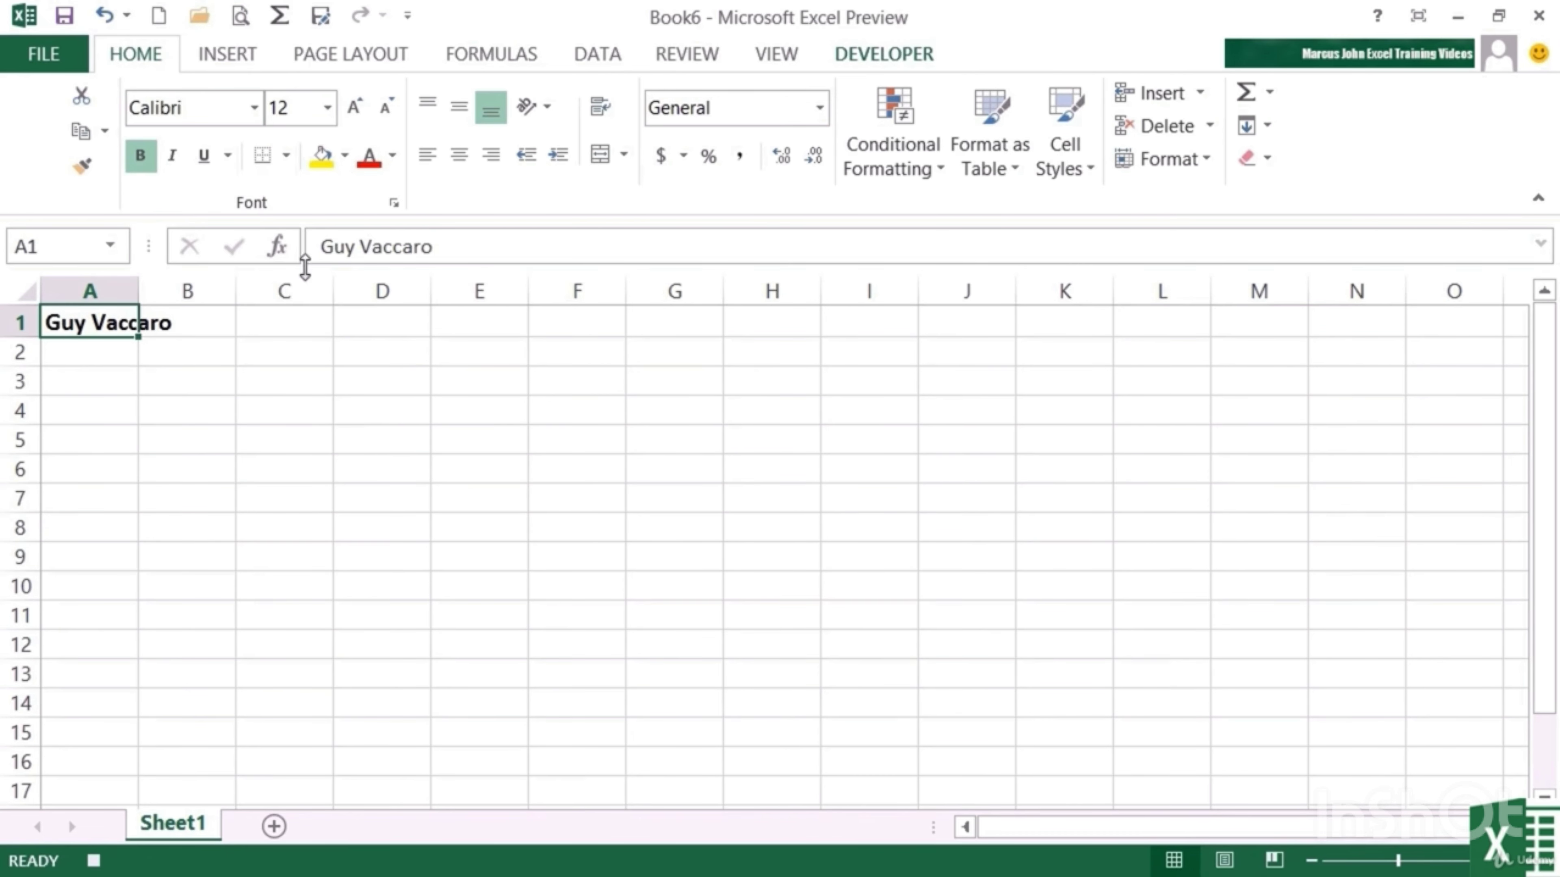
Autofit column A and stop the macro recording with cell A2 selected
double_click(140, 293)
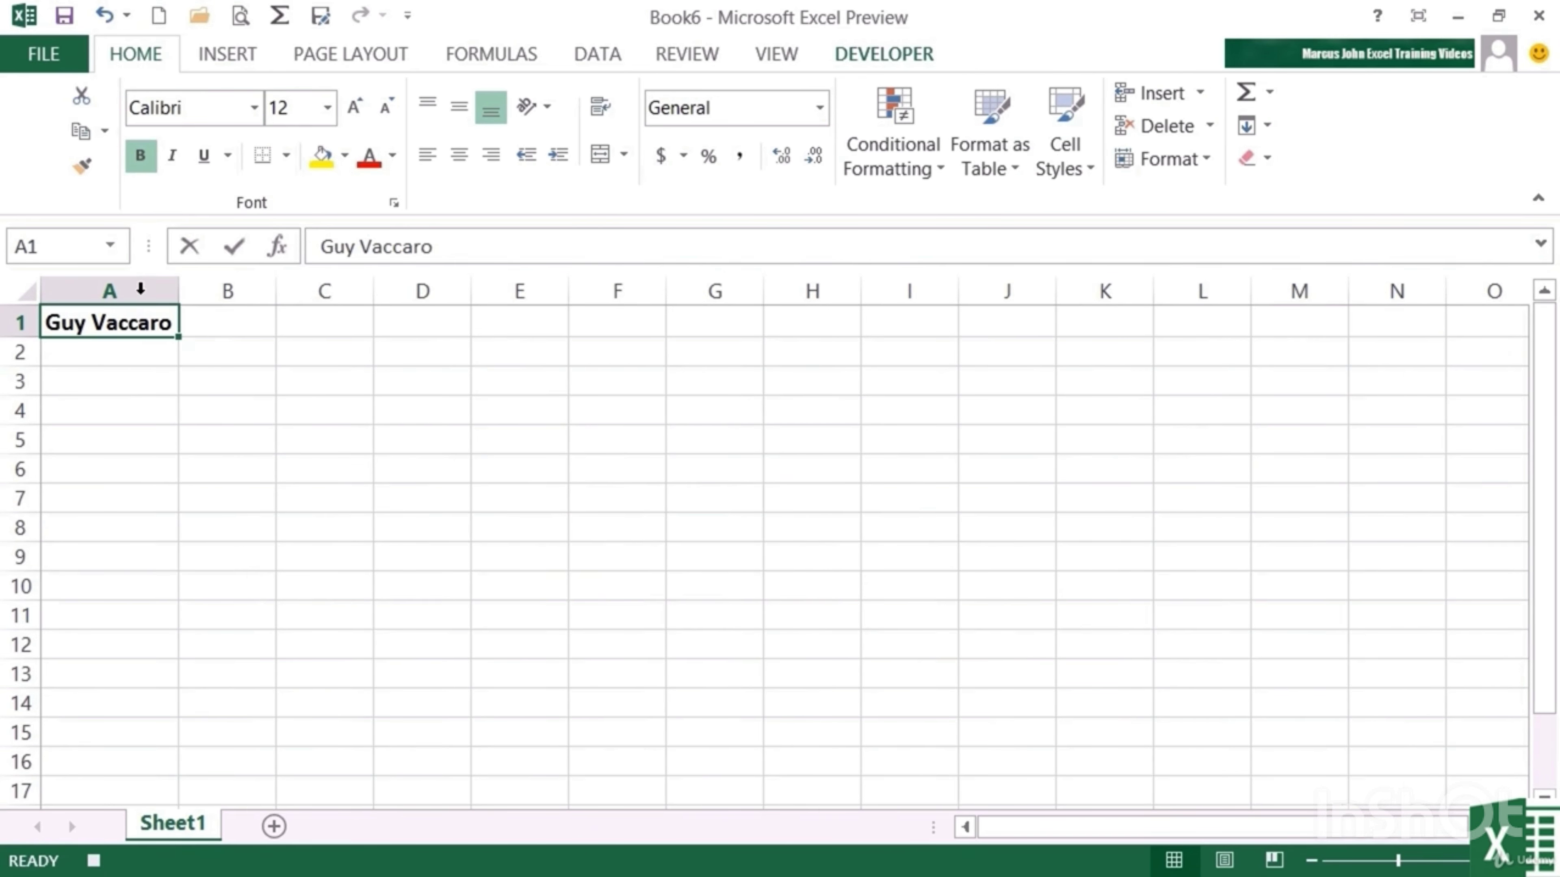
click(136, 350)
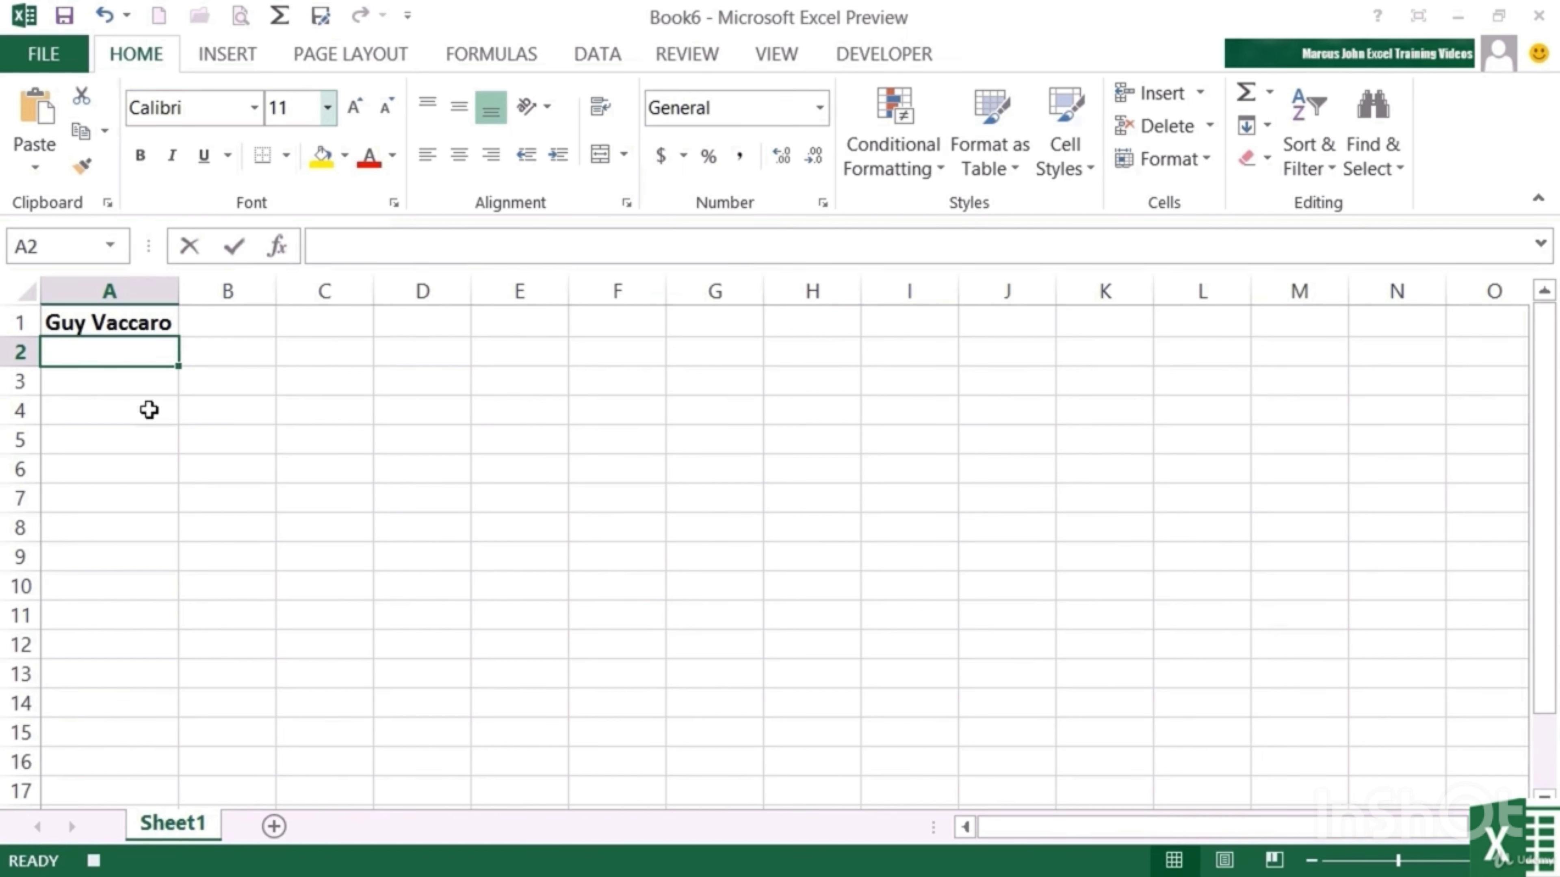
click(93, 860)
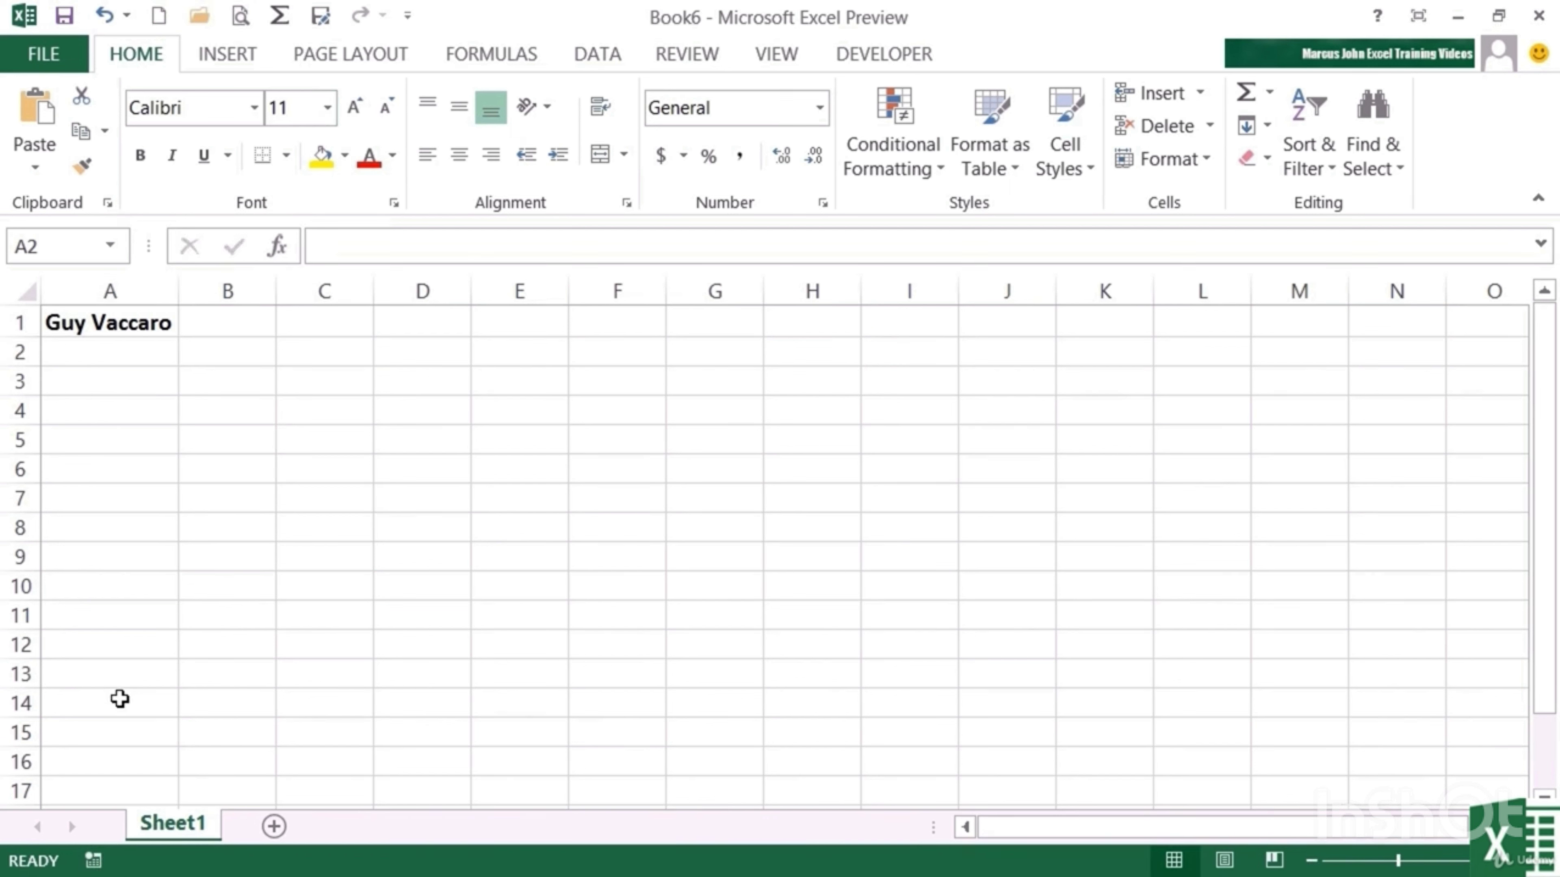
Look up the typeMyName macro and its description in the list of available macros without running it
click(883, 61)
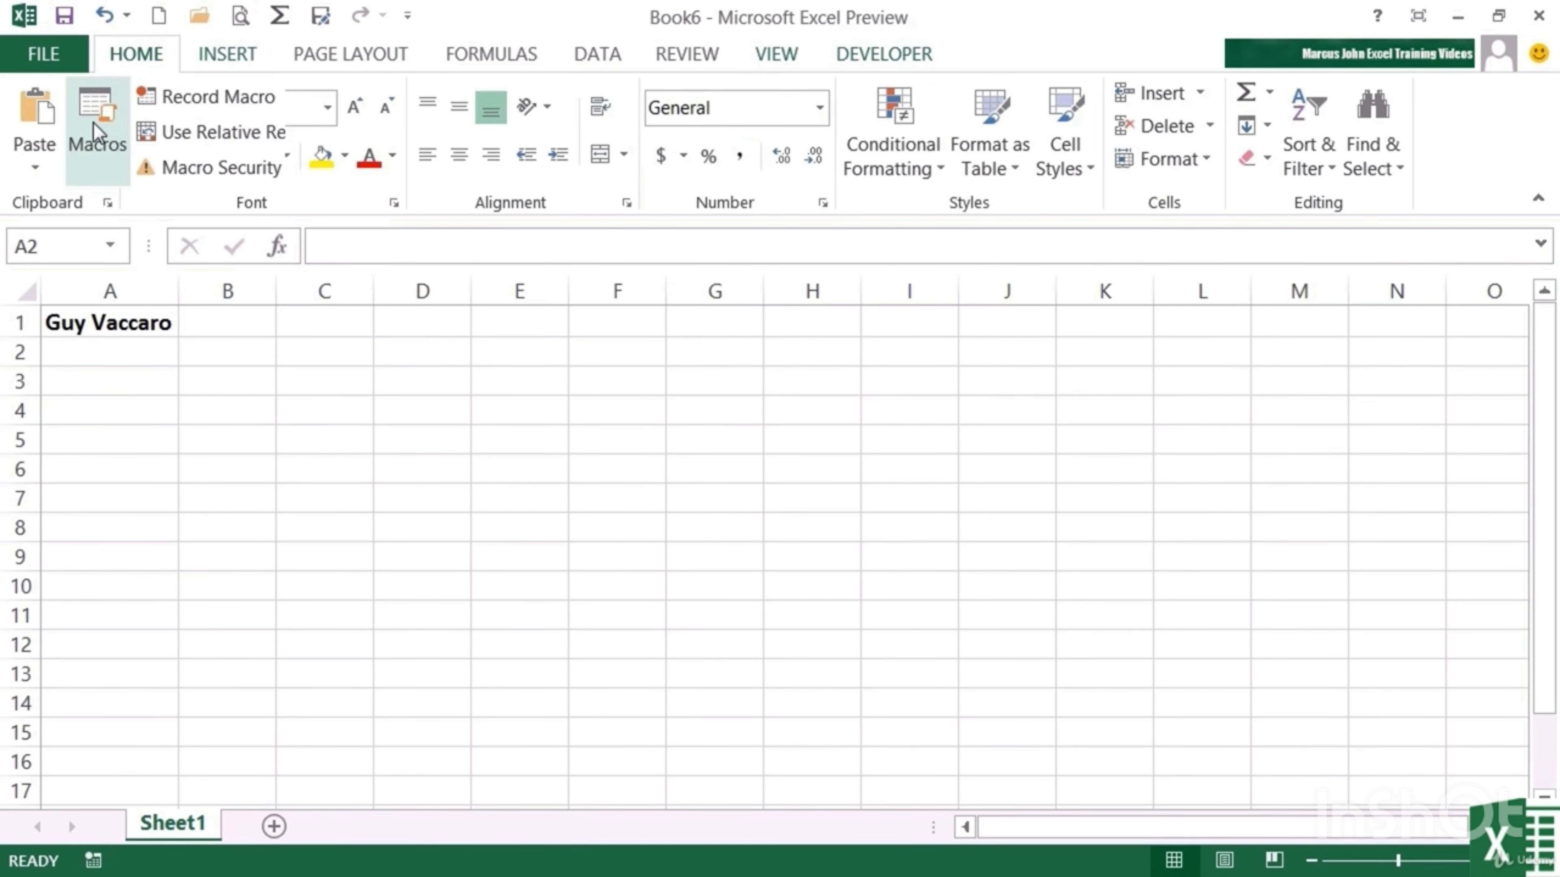
click(95, 126)
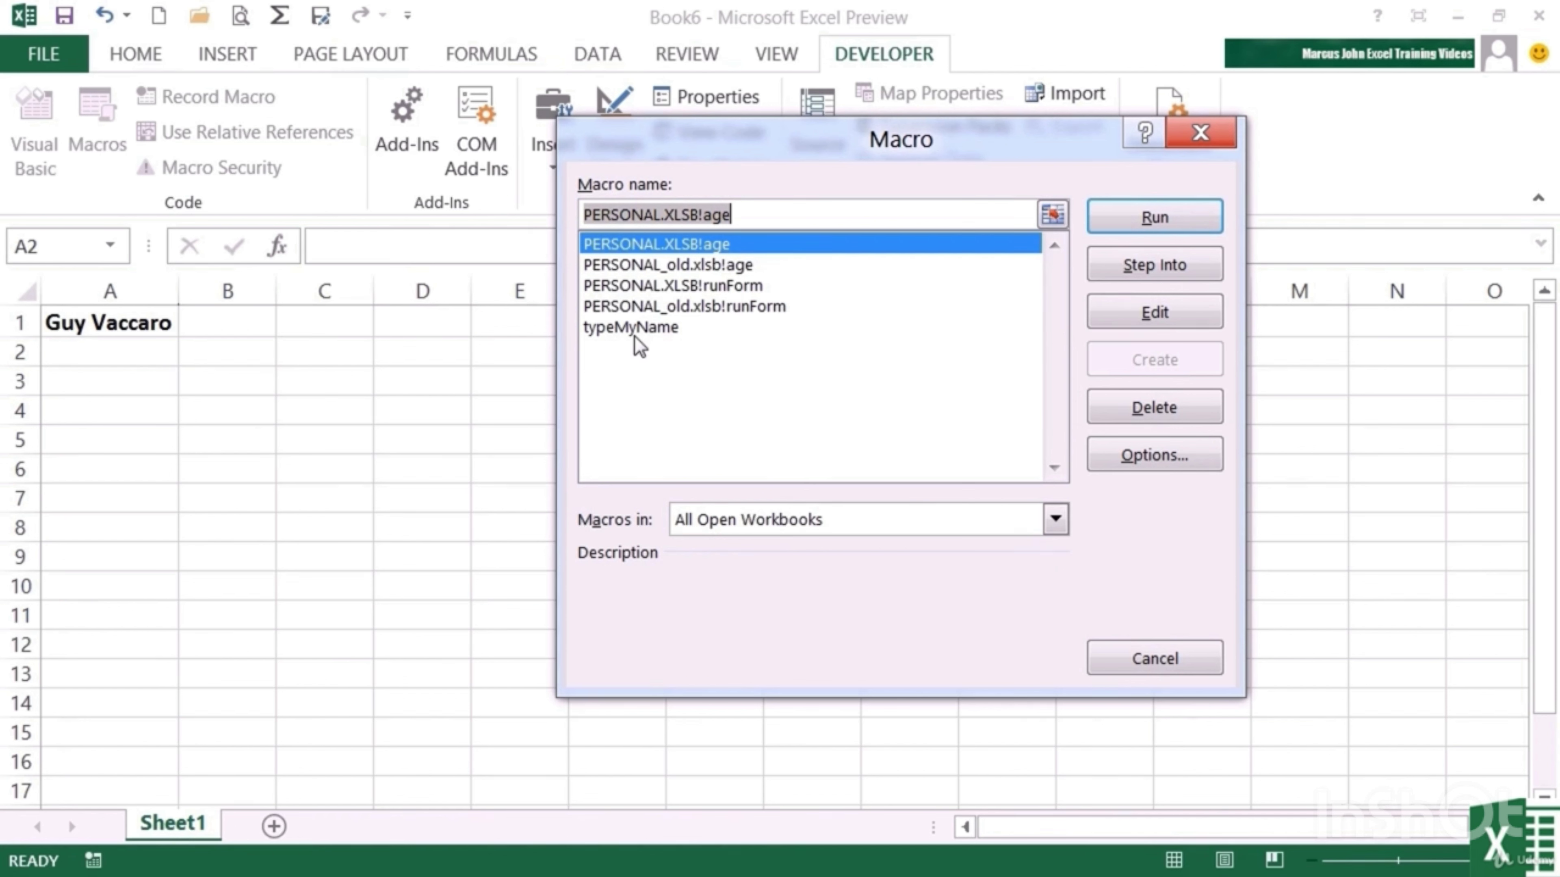
click(655, 330)
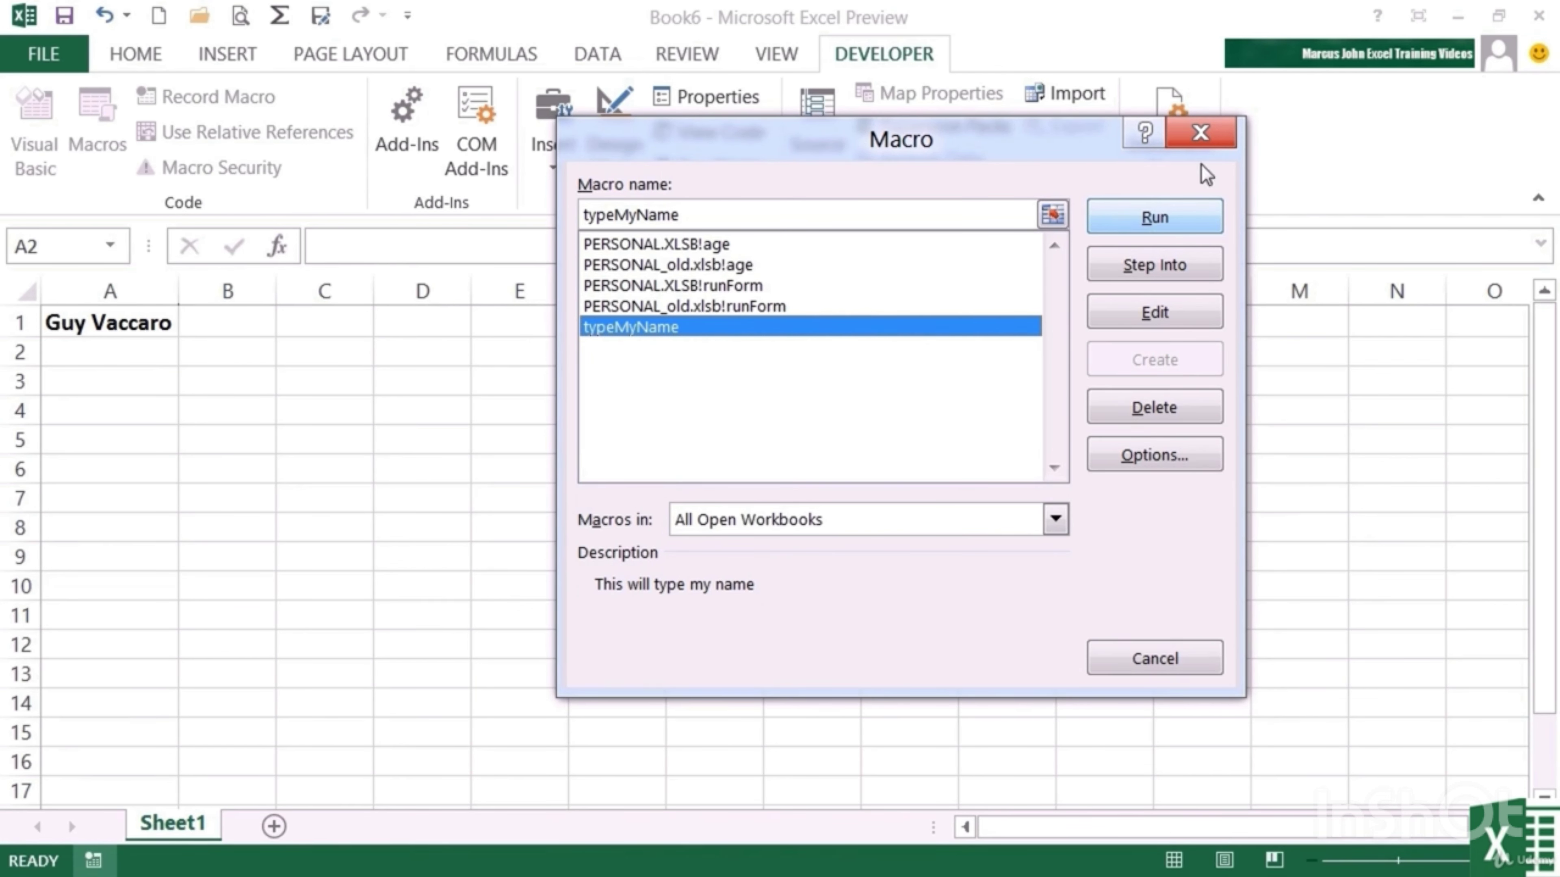
click(1202, 137)
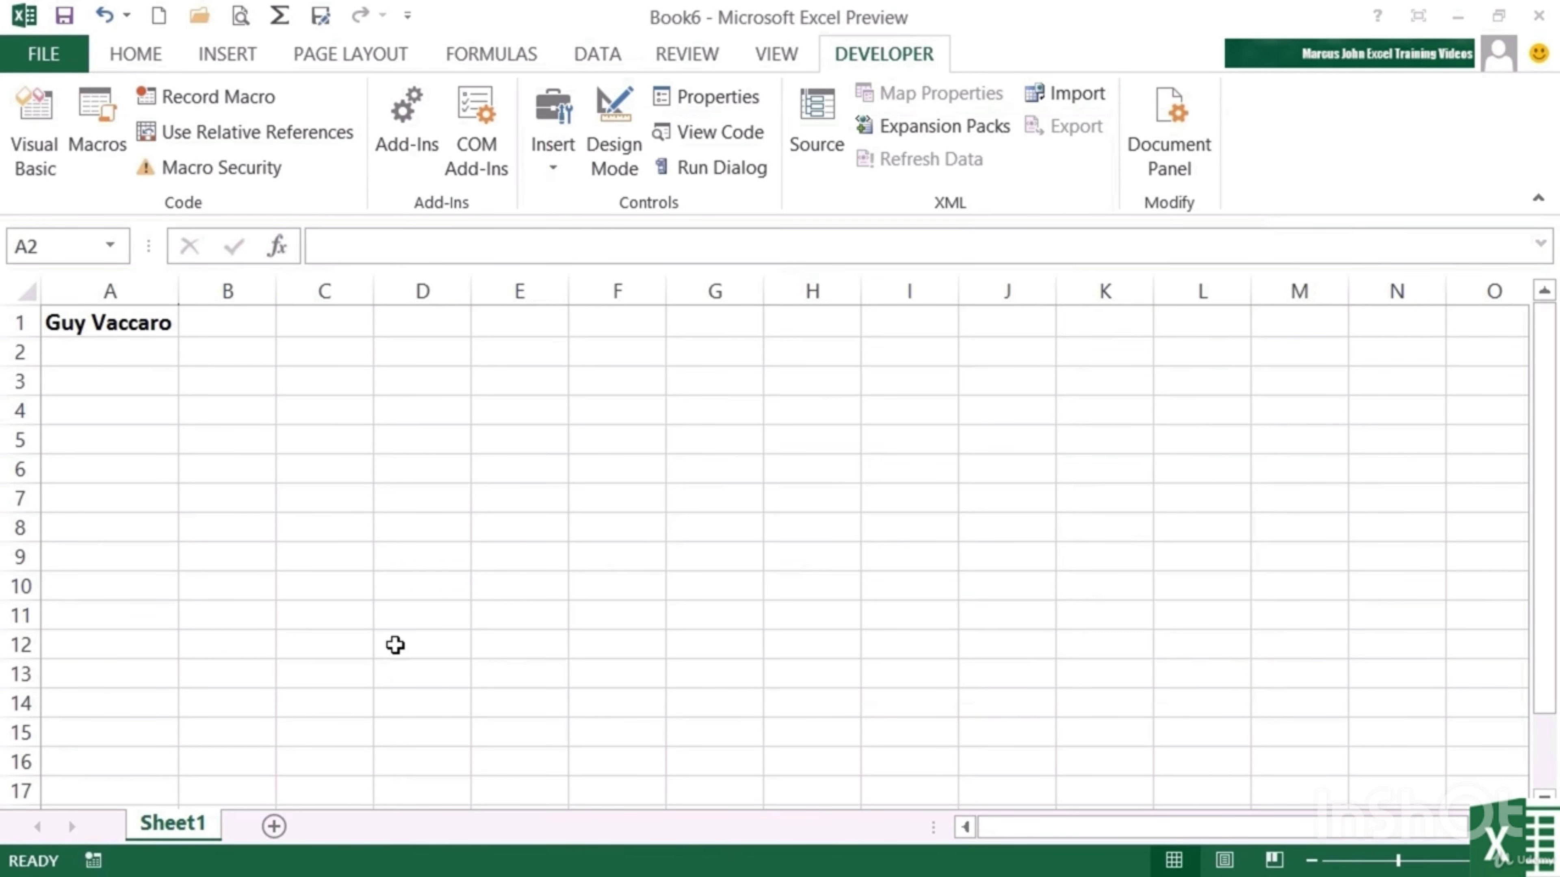
Add a new worksheet after Sheet1 and run the typeMyName macro on it
click(277, 822)
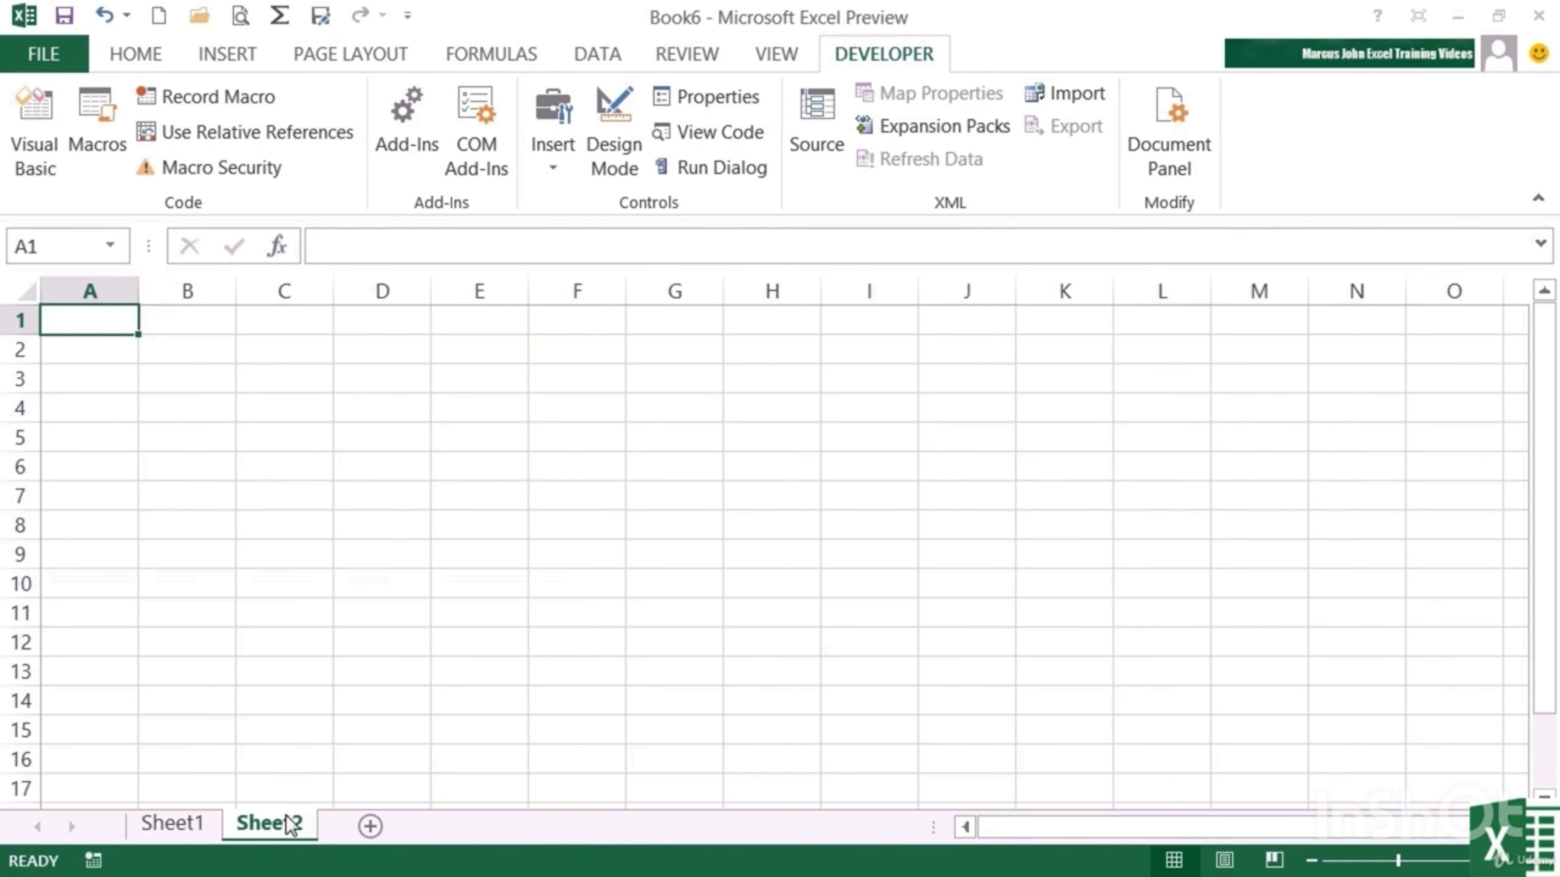
click(114, 121)
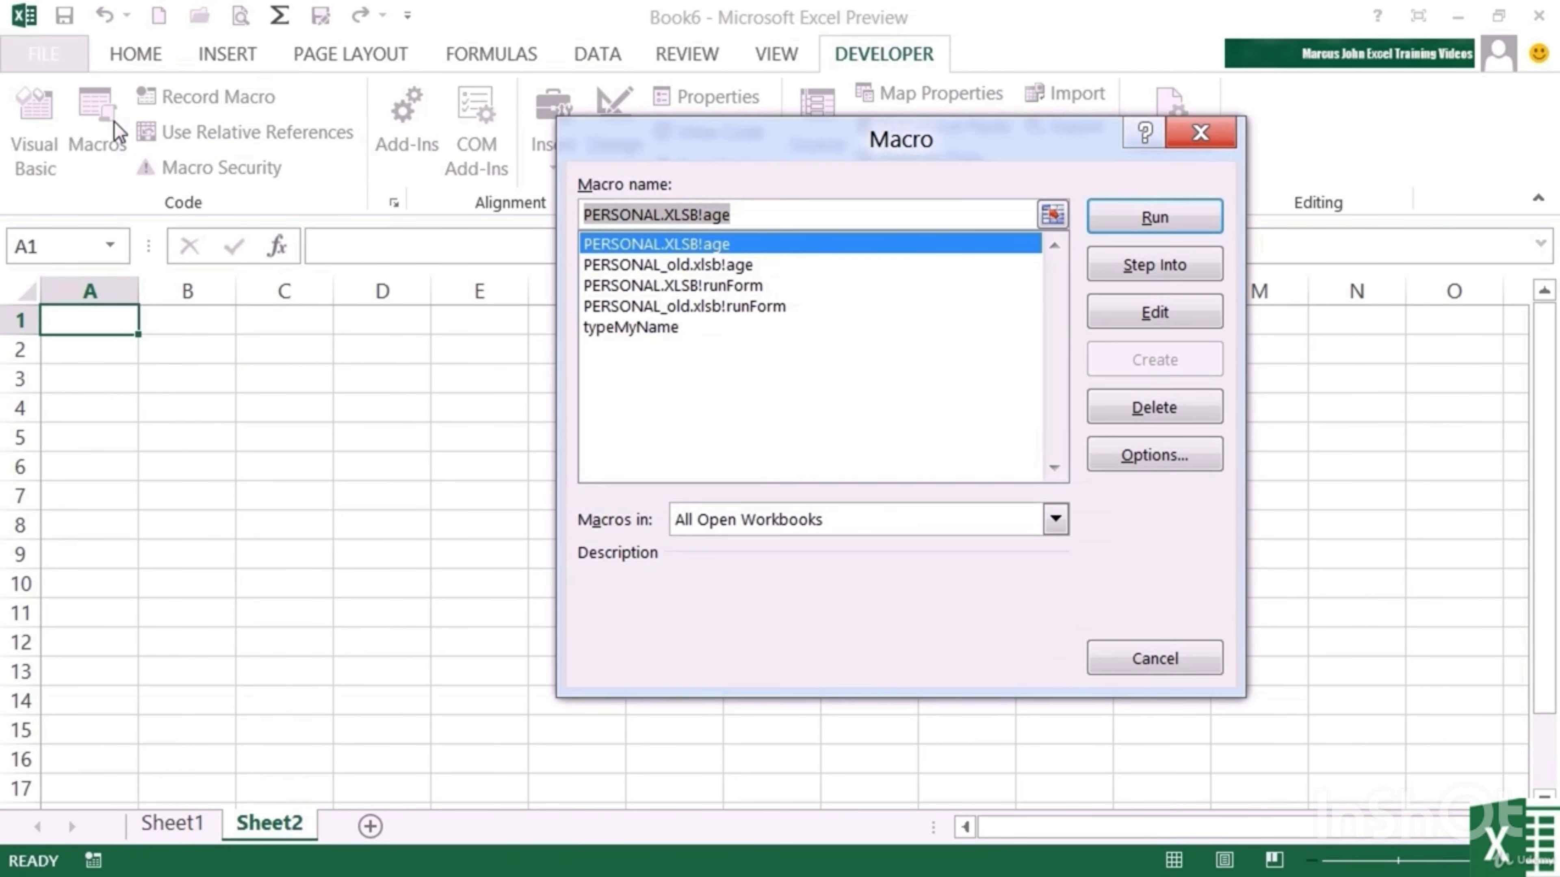
click(658, 327)
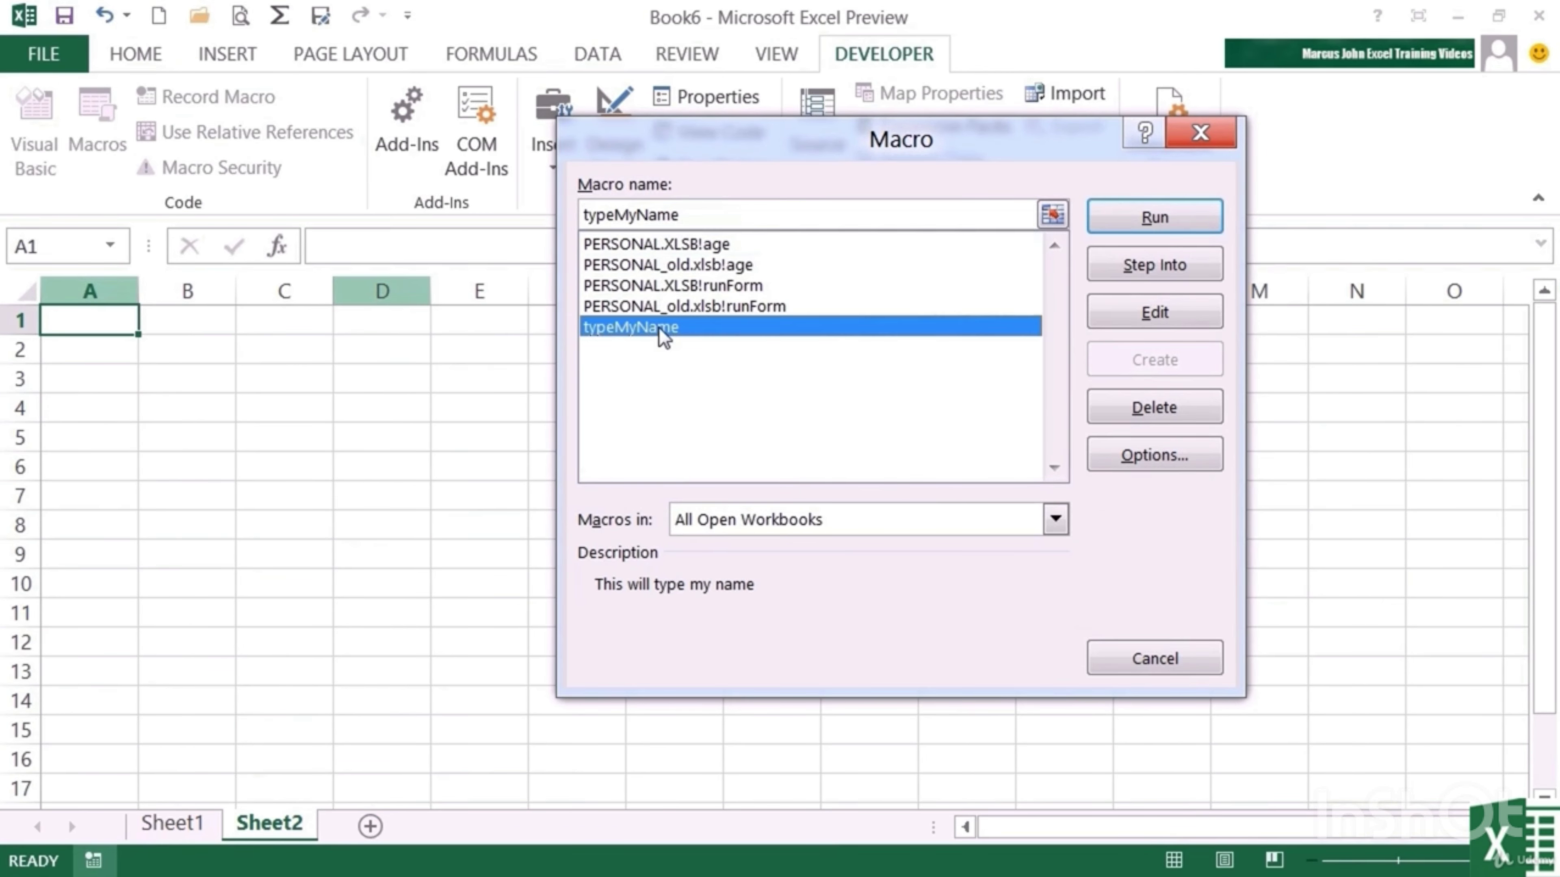
click(1153, 218)
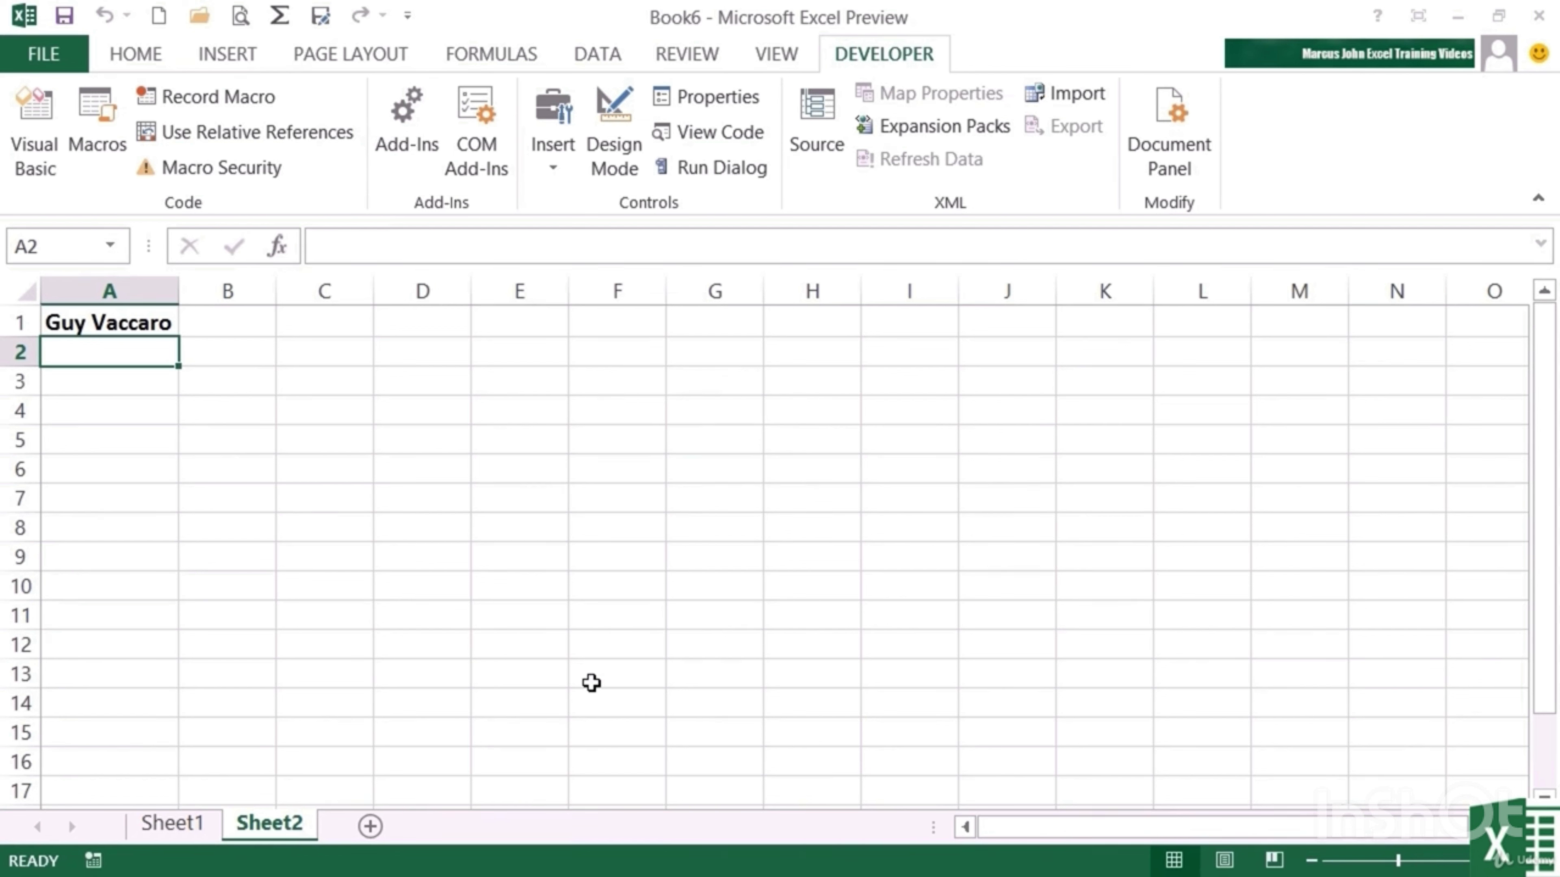
Add another worksheet after Sheet2 and run the typeMyName macro there
click(371, 826)
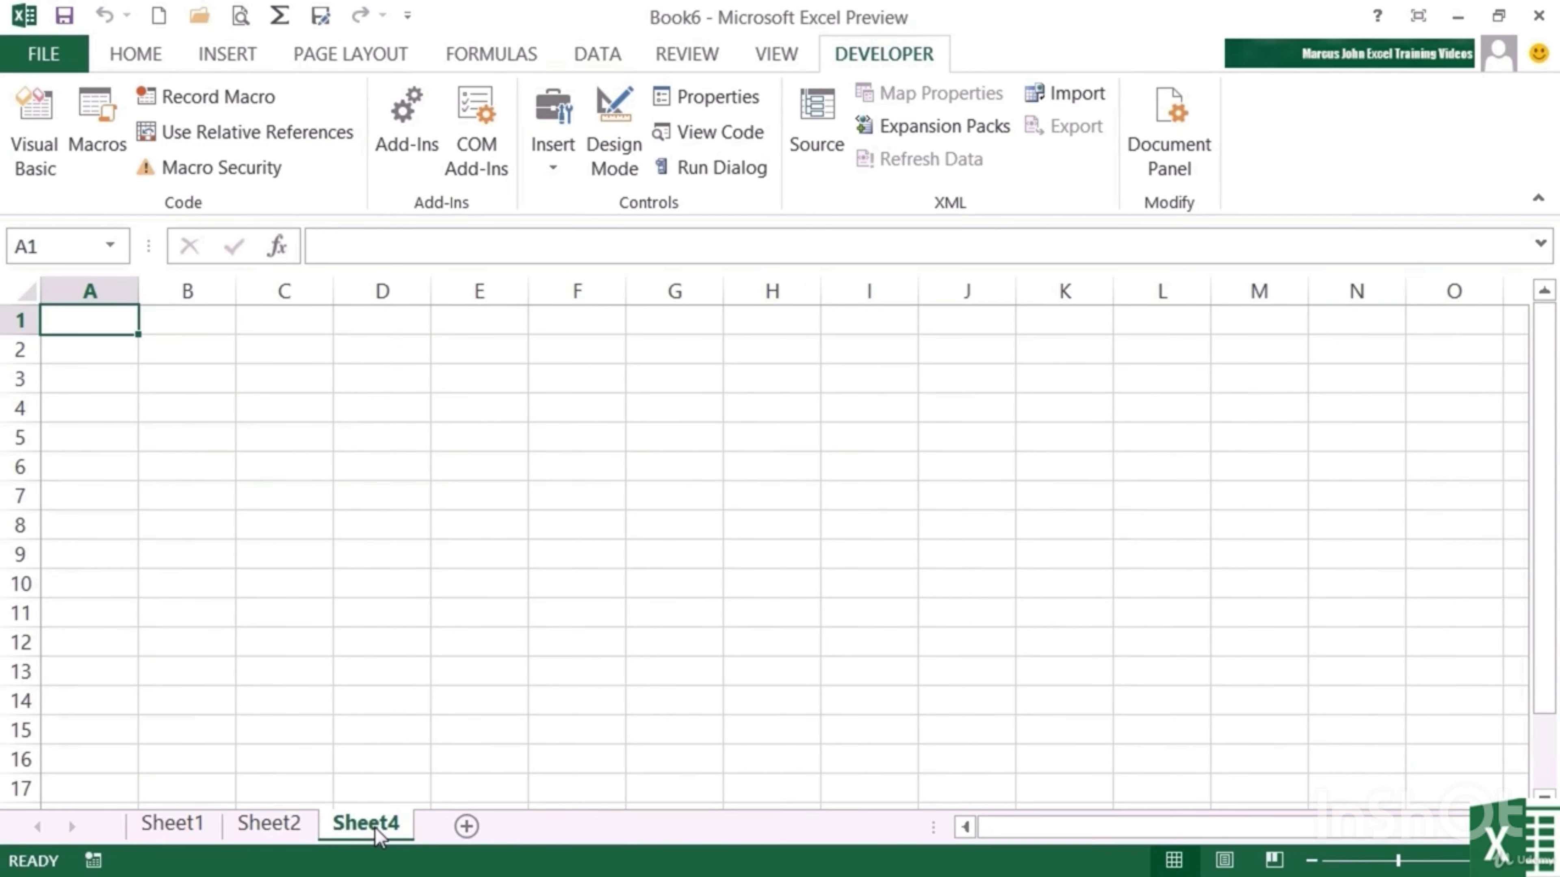
click(69, 136)
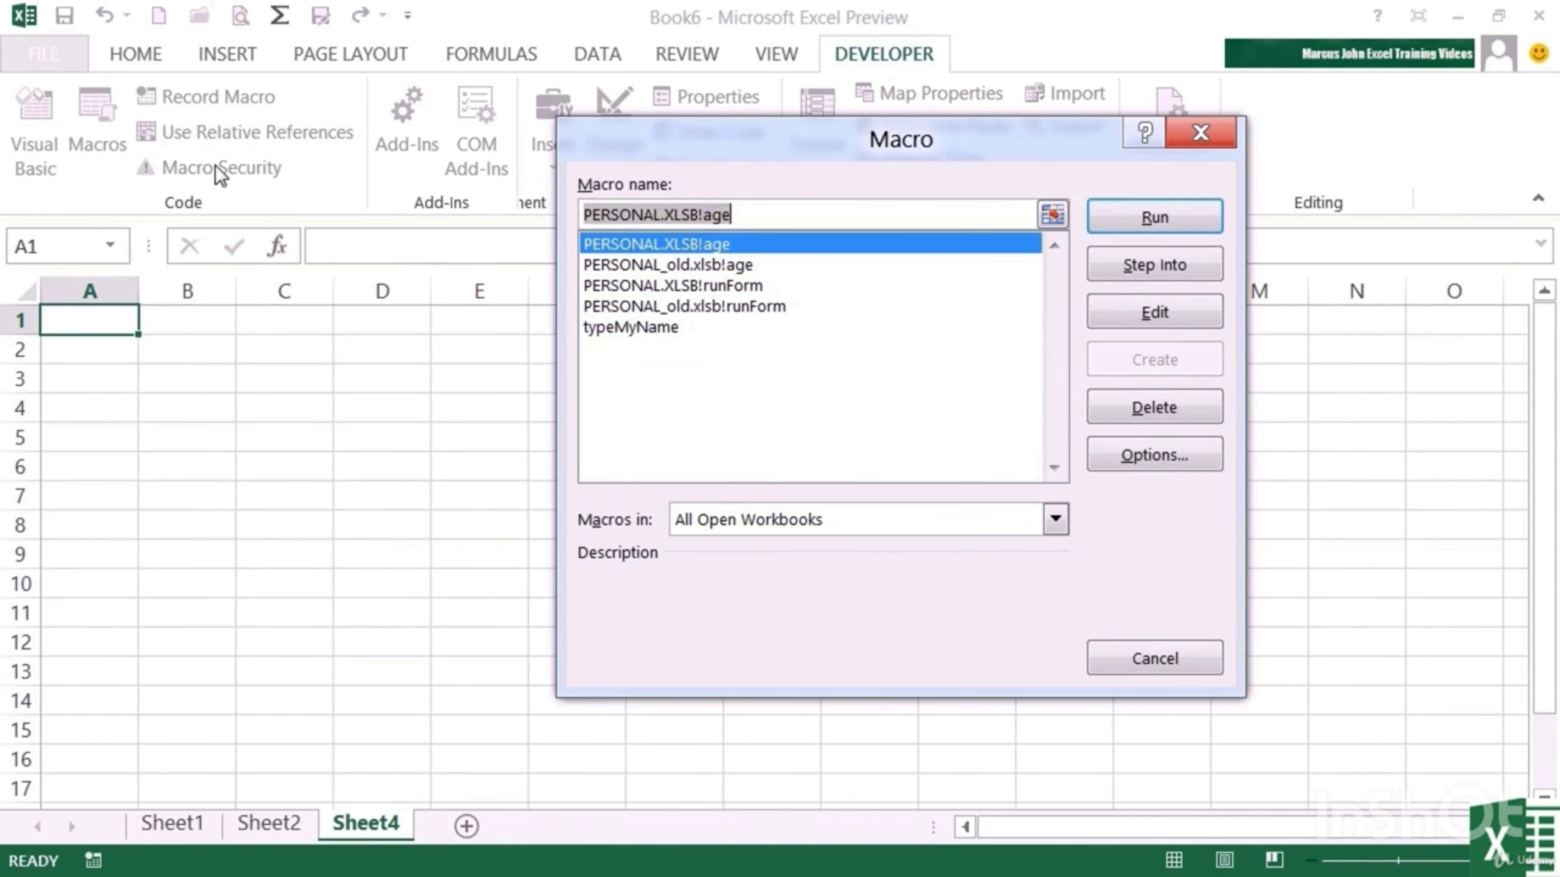
click(642, 327)
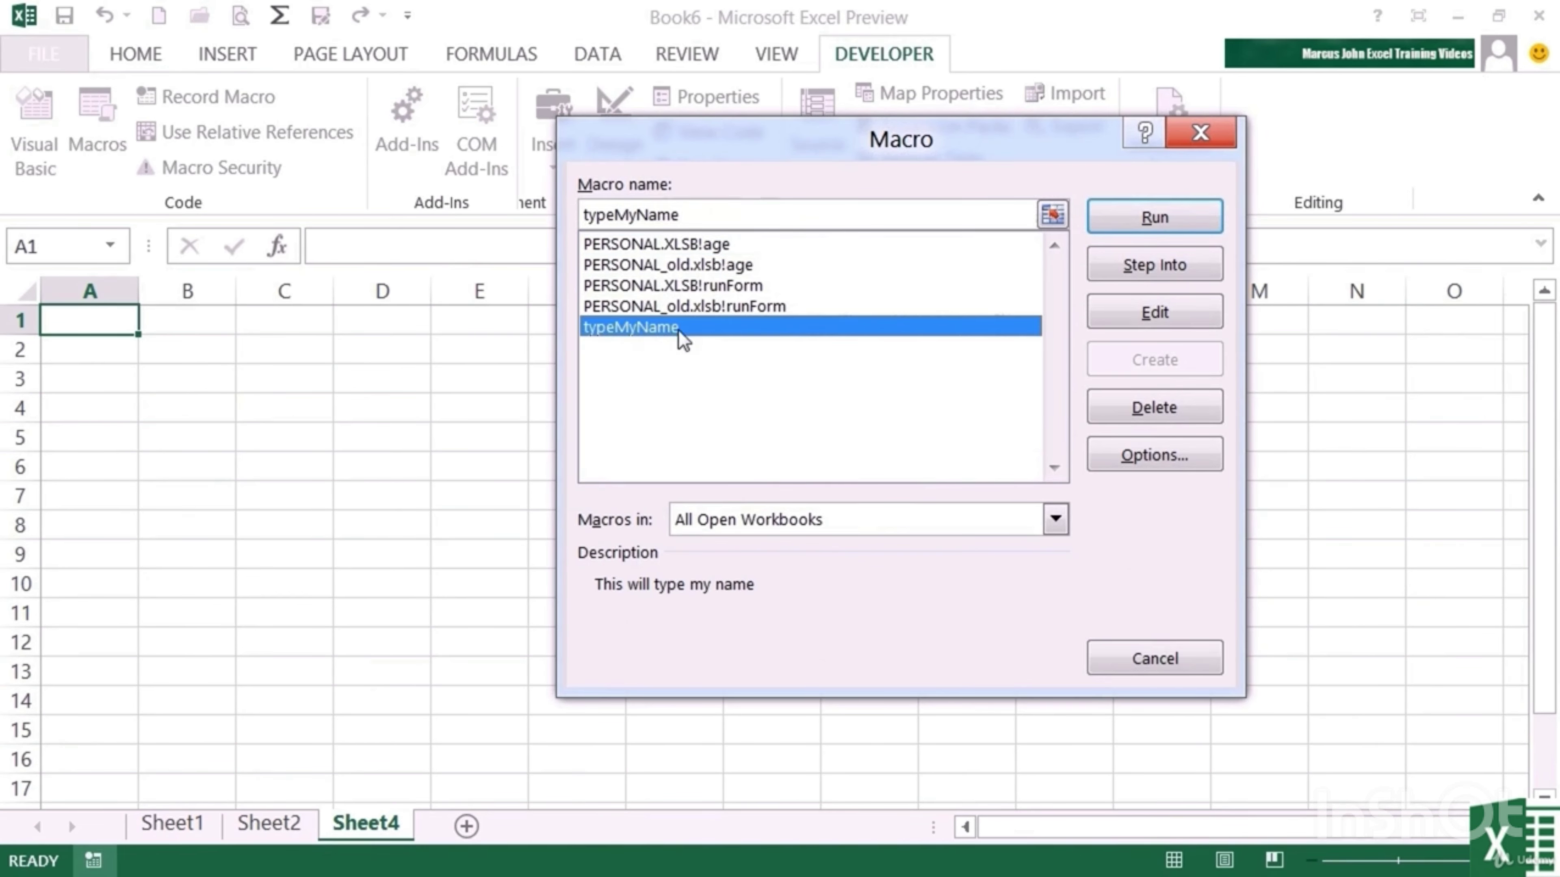
click(1144, 224)
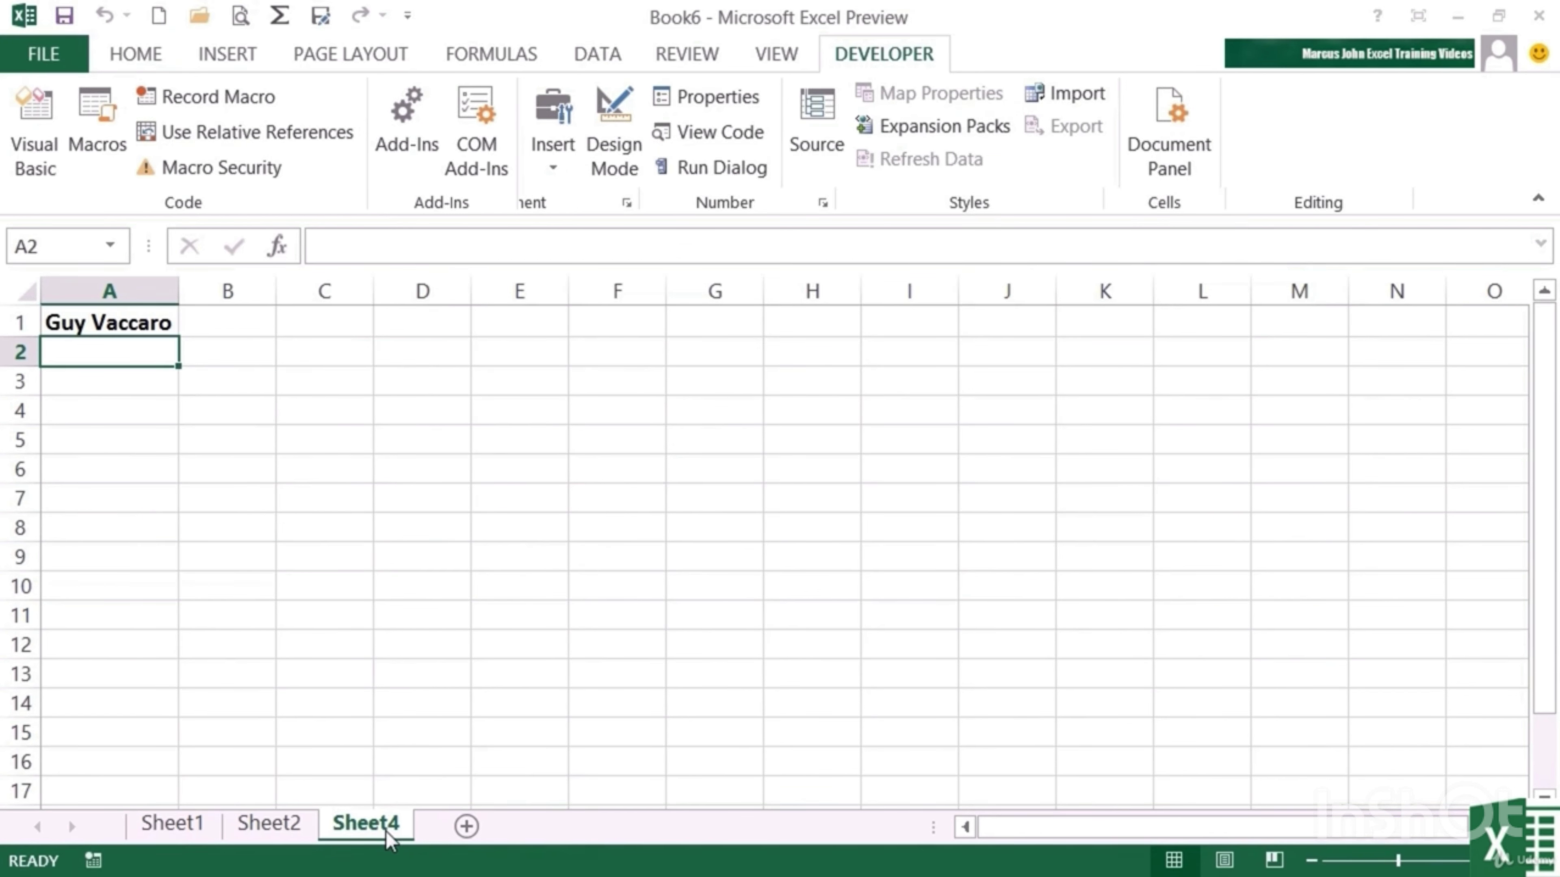